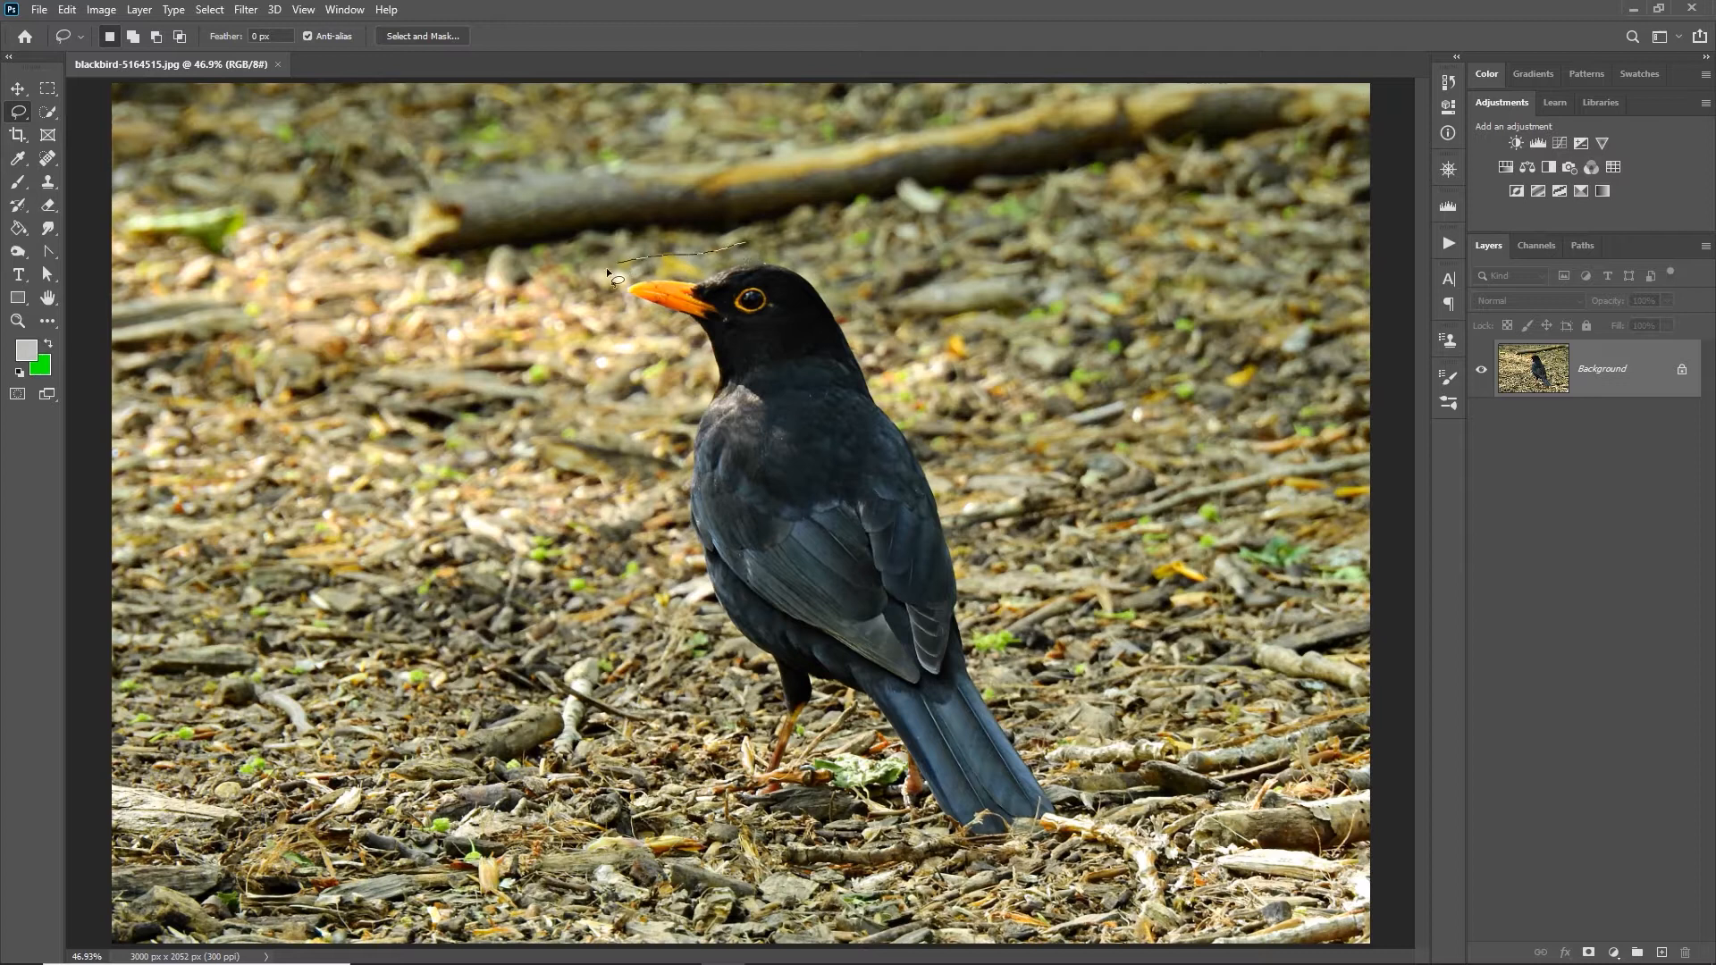
# - Draw a closed freehand lasso selection loosely around the whole blackbird with the feather at 0 px
pyautogui.moveTo(678, 410); pyautogui.dragTo(651, 492)
pyautogui.moveTo(870, 752)
pyautogui.mouseDown()
pyautogui.moveTo(930, 831)
pyautogui.moveTo(995, 868)
pyautogui.moveTo(1087, 848)
pyautogui.moveTo(1075, 784)
pyautogui.mouseUp()
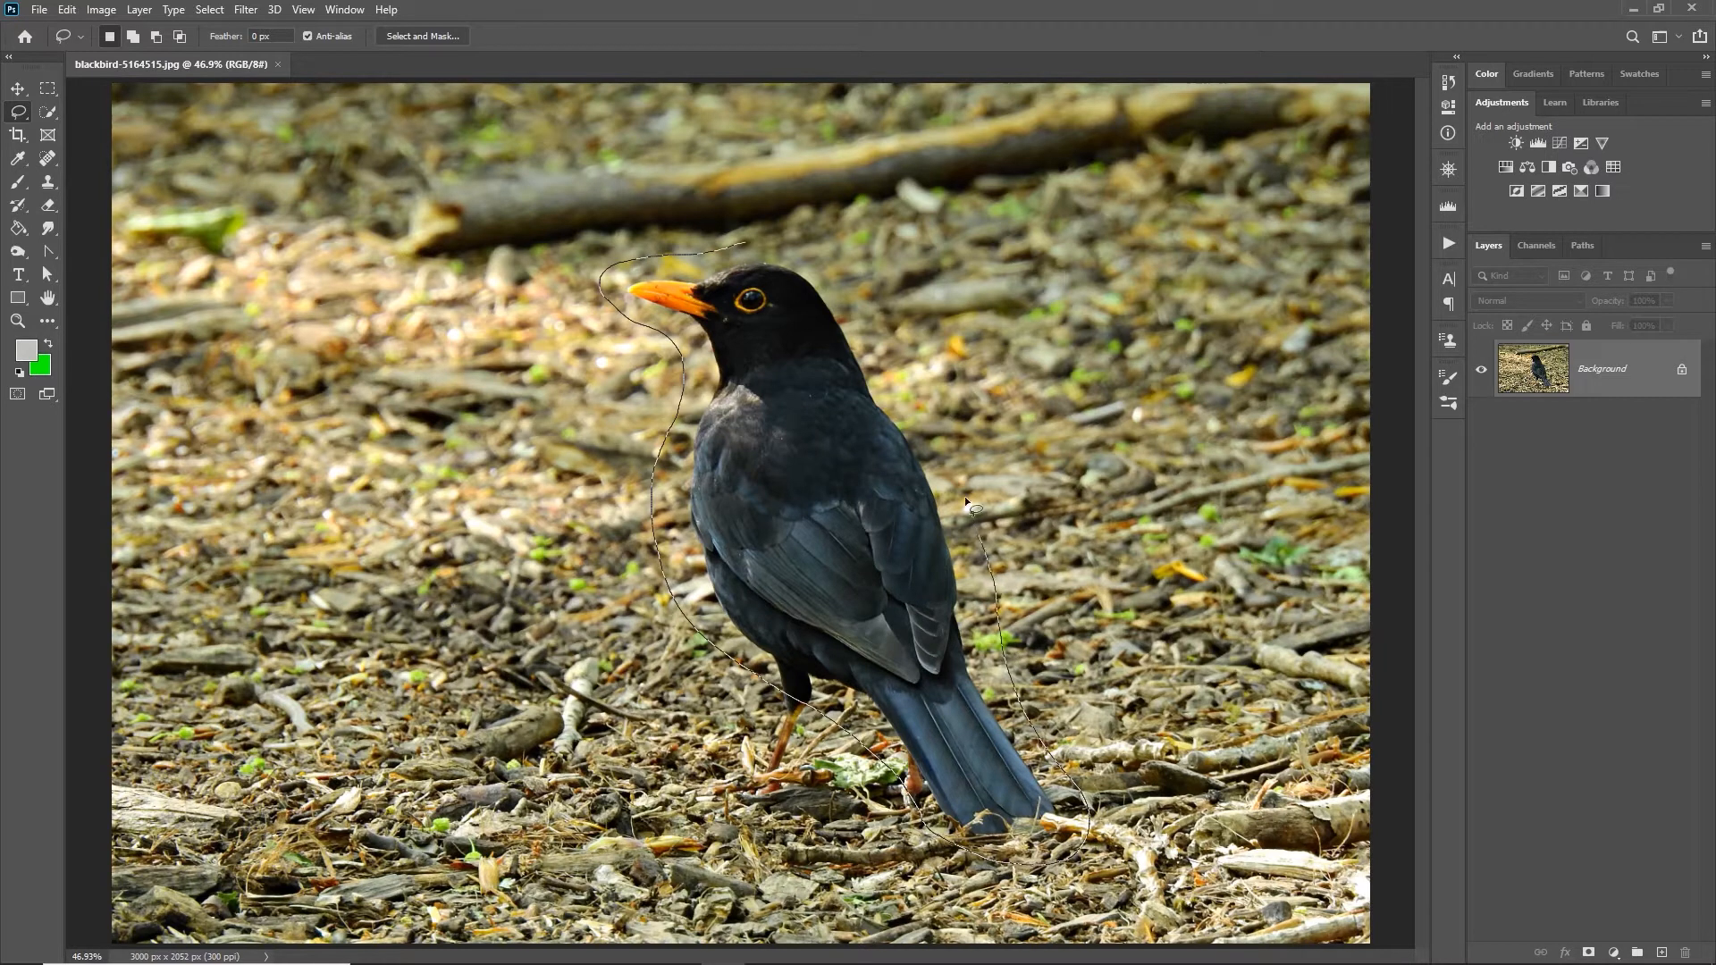
pyautogui.moveTo(917, 398); pyautogui.dragTo(858, 318)
pyautogui.moveTo(745, 247); pyautogui.dragTo(747, 245)
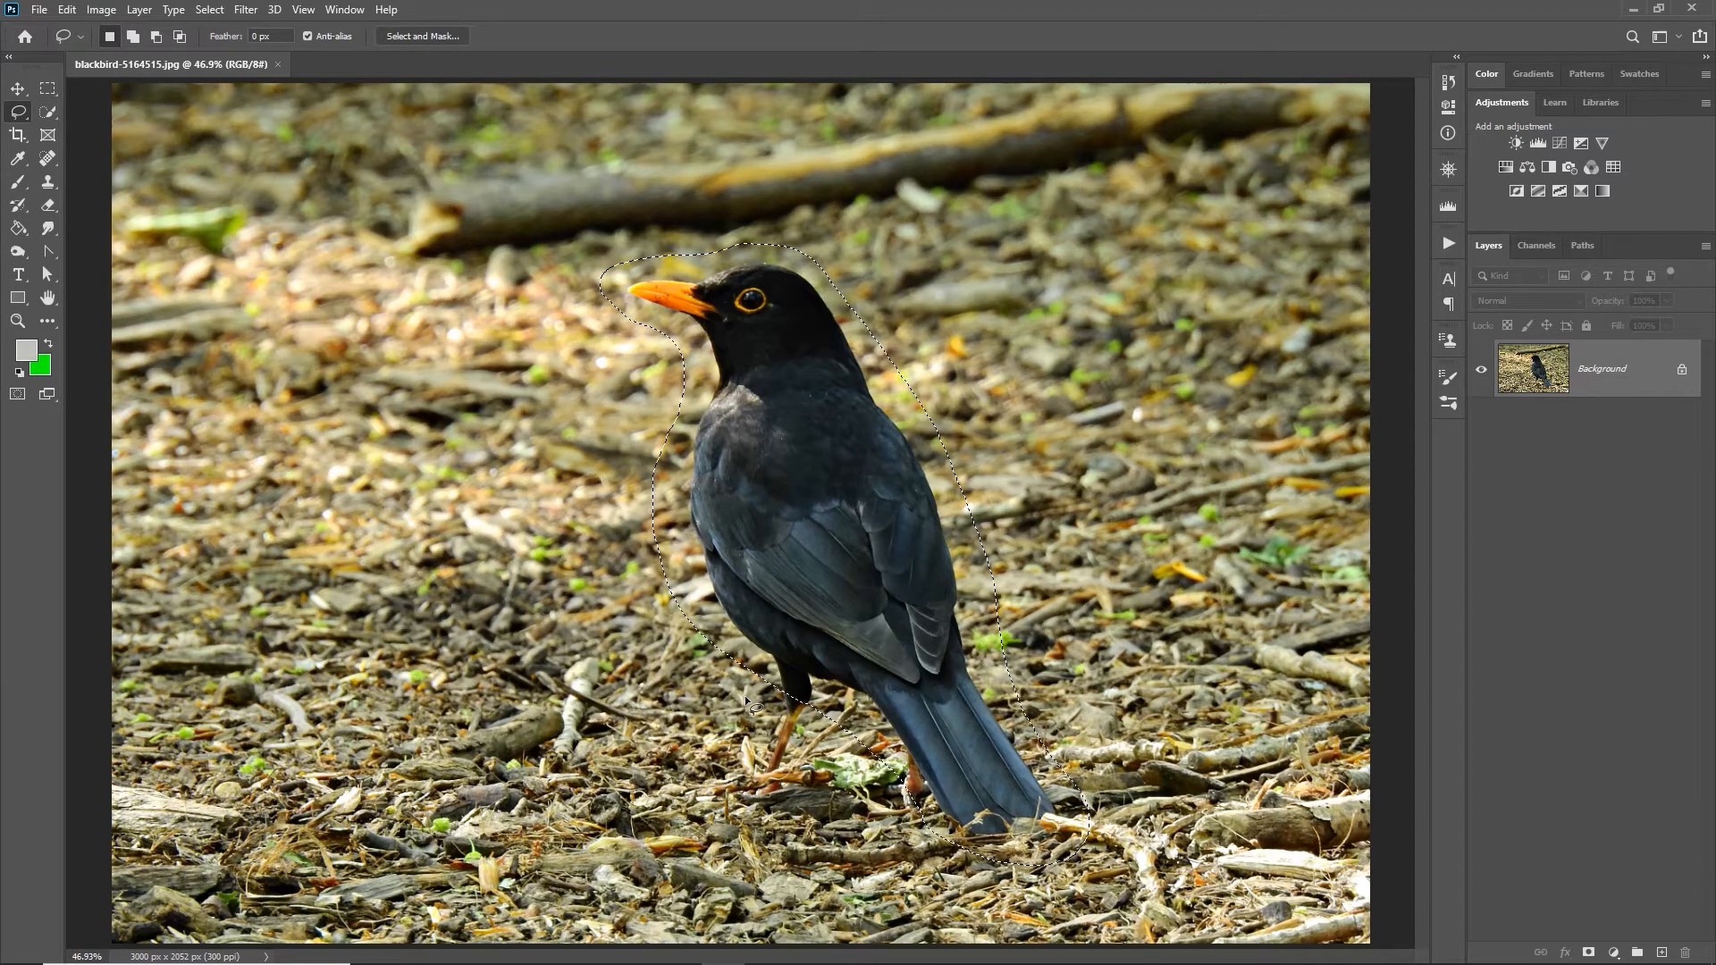
# - Refine the lasso selection by adding the area around the blackbird's leg, and subtract and restore a patch at the head
pyautogui.press('shift')
pyautogui.press('shift')
pyautogui.moveTo(766, 675)
pyautogui.mouseDown()
pyautogui.moveTo(747, 796)
pyautogui.moveTo(765, 813)
pyautogui.moveTo(798, 806)
pyautogui.moveTo(828, 765)
pyautogui.moveTo(836, 709)
pyautogui.moveTo(767, 677)
pyautogui.mouseUp()
pyautogui.press('alt')
pyautogui.moveTo(776, 285)
pyautogui.mouseDown()
pyautogui.moveTo(738, 287)
pyautogui.moveTo(743, 322)
pyautogui.moveTo(779, 308)
pyautogui.moveTo(772, 283)
pyautogui.mouseUp()
pyautogui.press('shift')
pyautogui.moveTo(772, 282)
pyautogui.mouseDown()
pyautogui.moveTo(735, 277)
pyautogui.moveTo(720, 310)
pyautogui.moveTo(748, 334)
pyautogui.moveTo(793, 292)
pyautogui.mouseUp()
# - Copy the selected blackbird to a new layer and hide the Background layer to examine the cutout's edge above the beak
pyautogui.hotkey('ctrl', 'j')
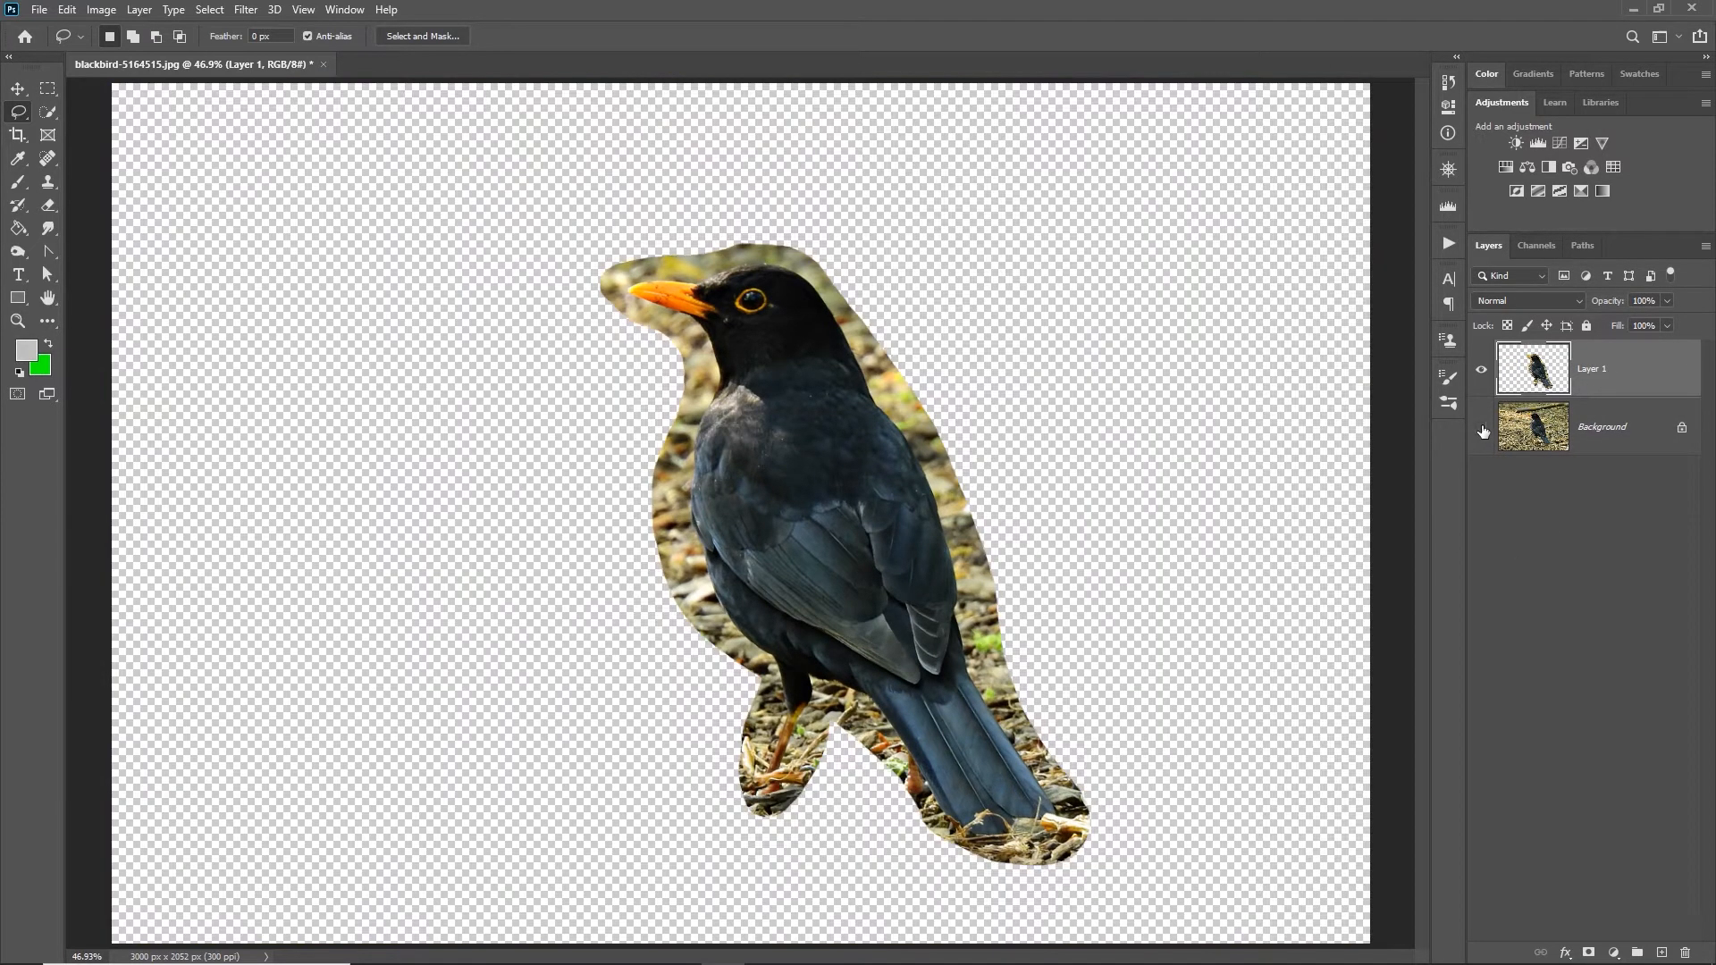
pyautogui.click(1481, 428)
pyautogui.click(18, 321)
pyautogui.moveTo(607, 235); pyautogui.dragTo(695, 292)
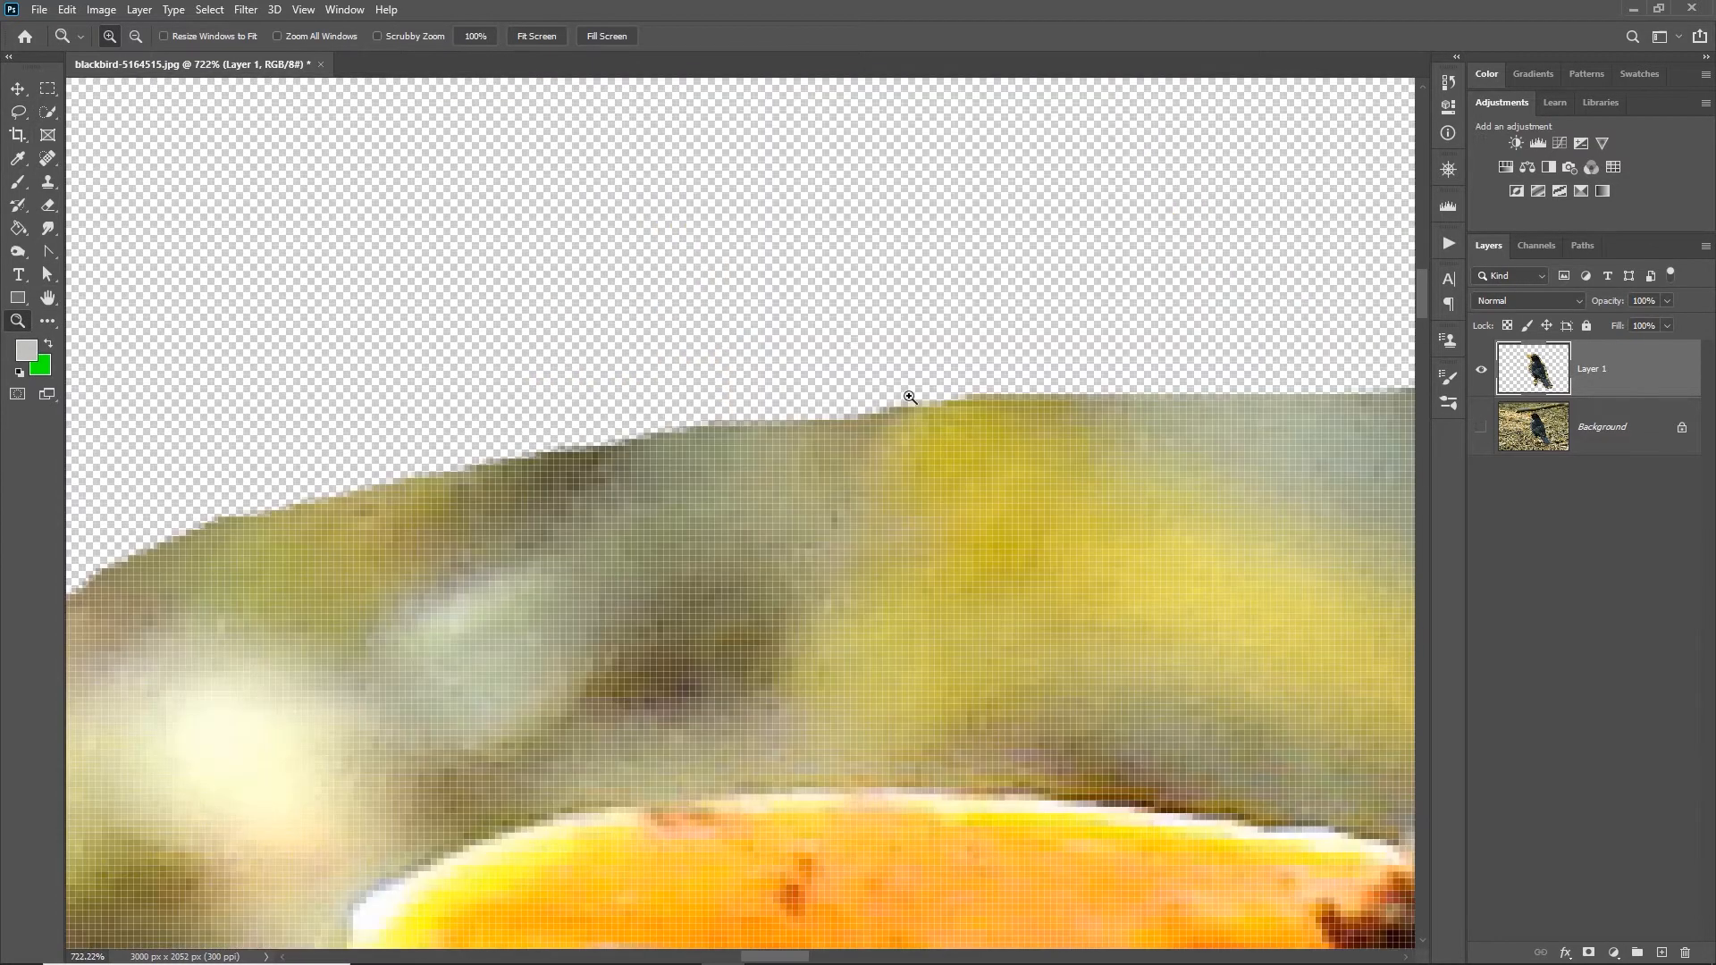
pyautogui.doubleClick(48, 298)
# - Show the Background layer again, hide Layer 1 and make the Background the active layer
pyautogui.click(1483, 427)
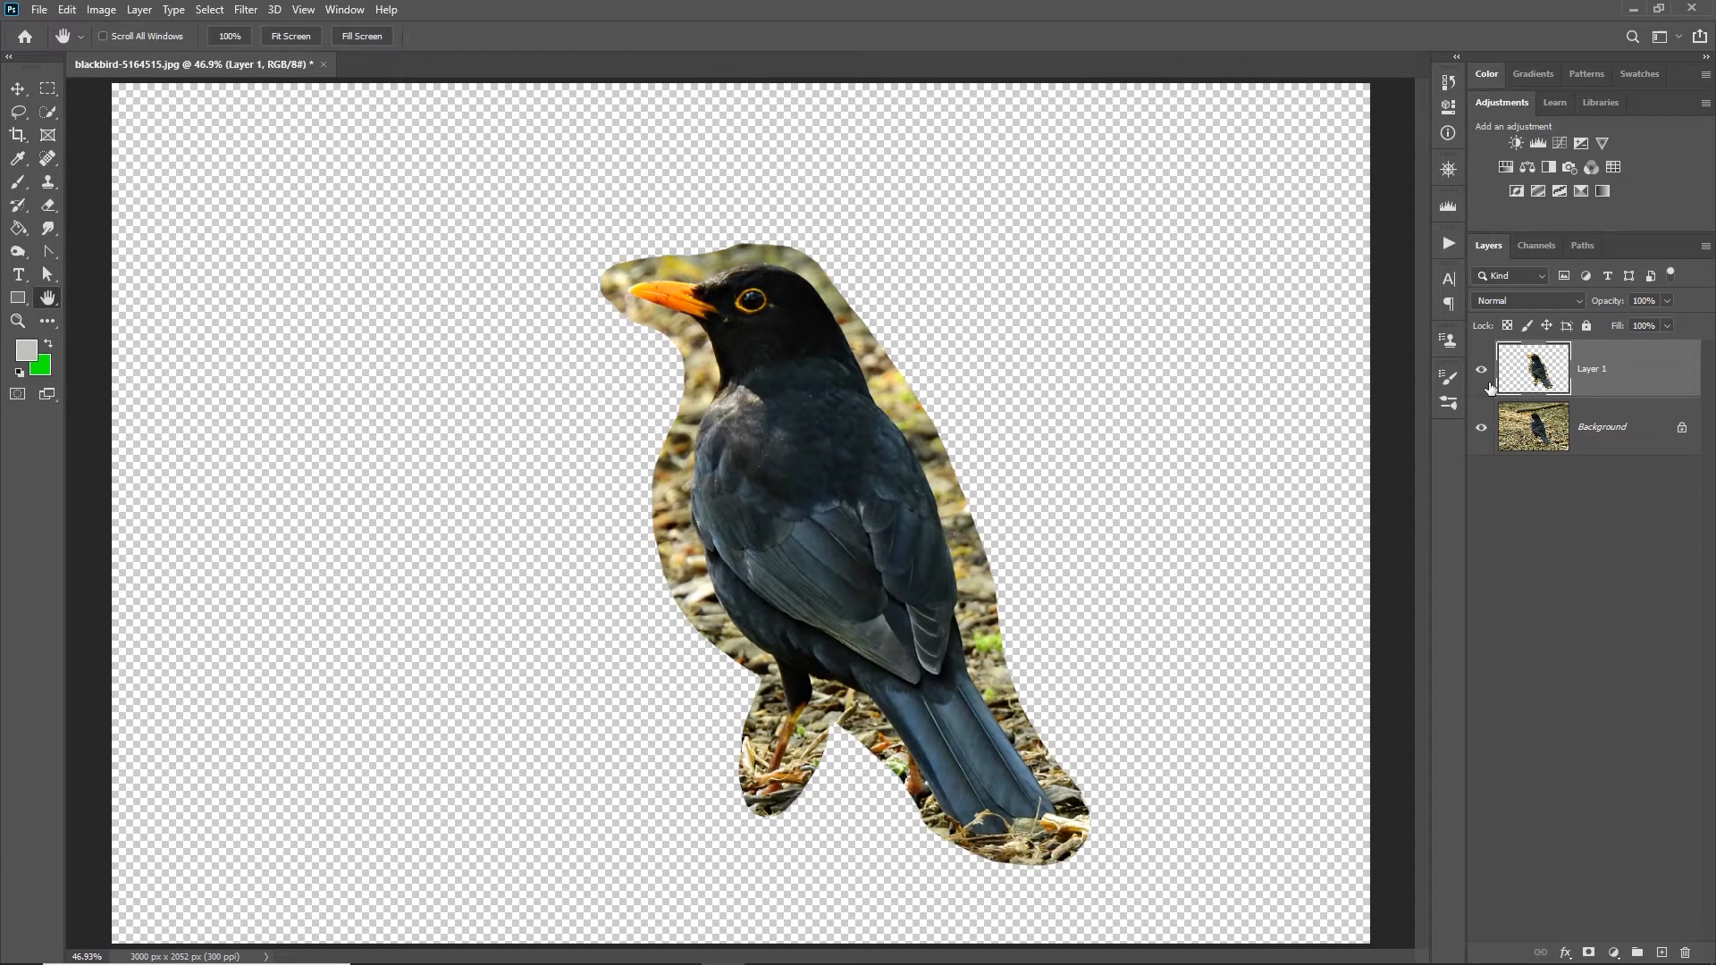
pyautogui.click(1482, 370)
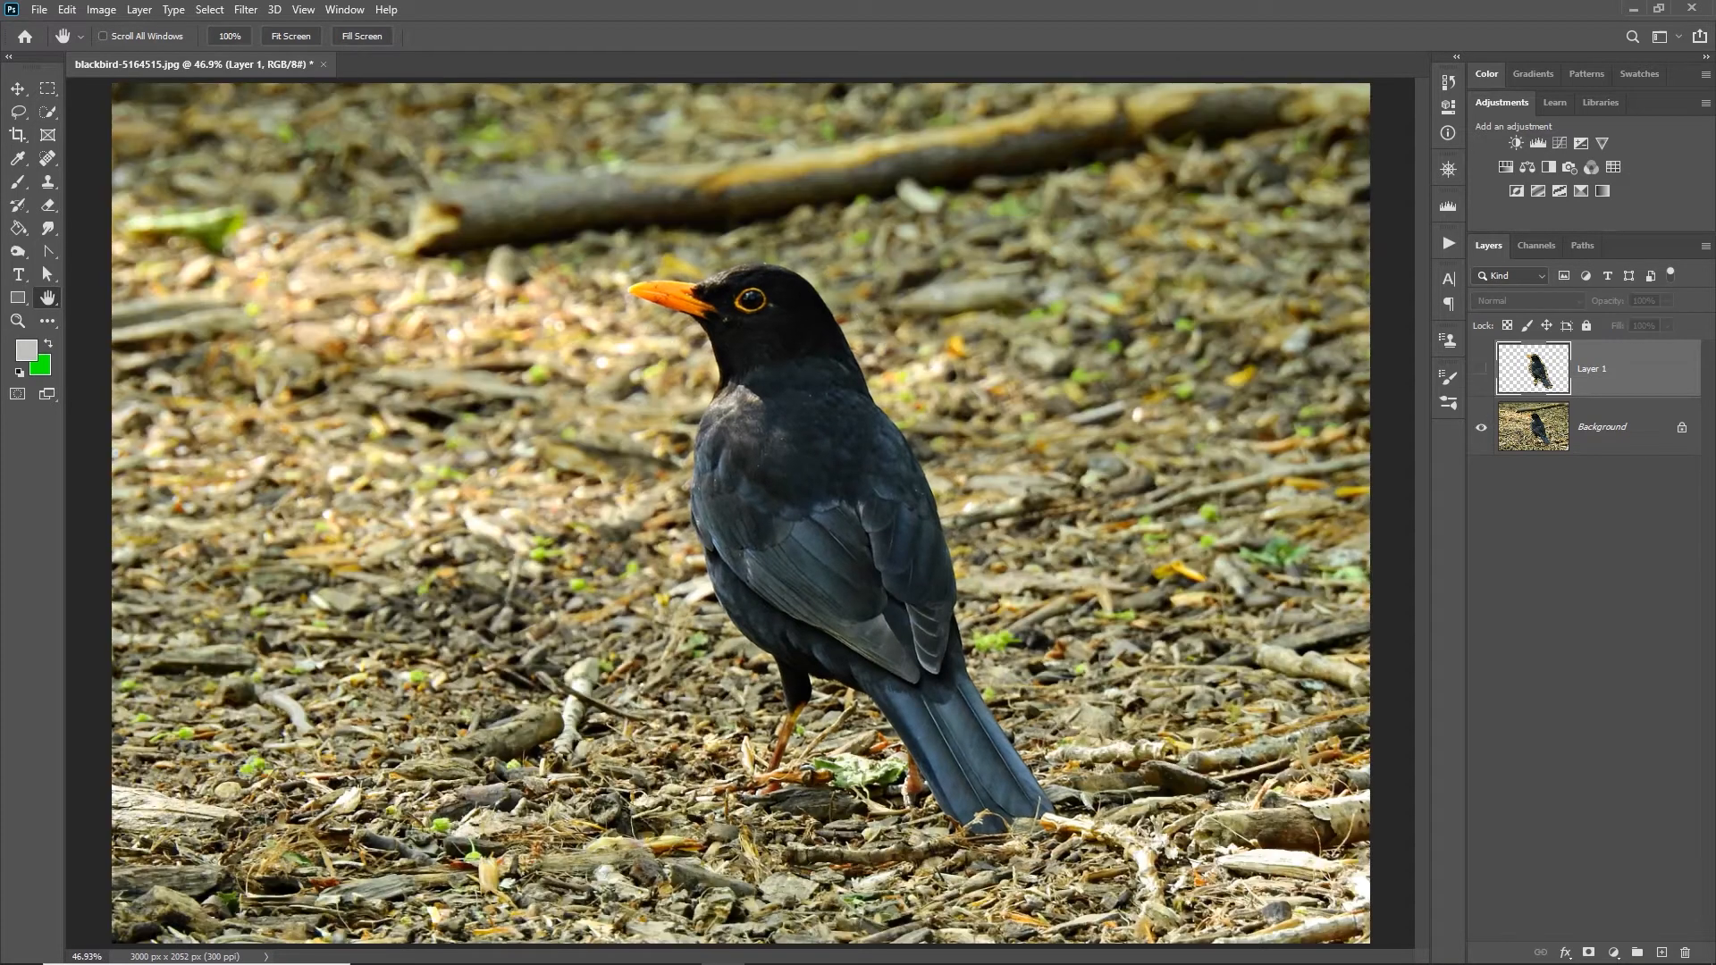
pyautogui.click(1608, 440)
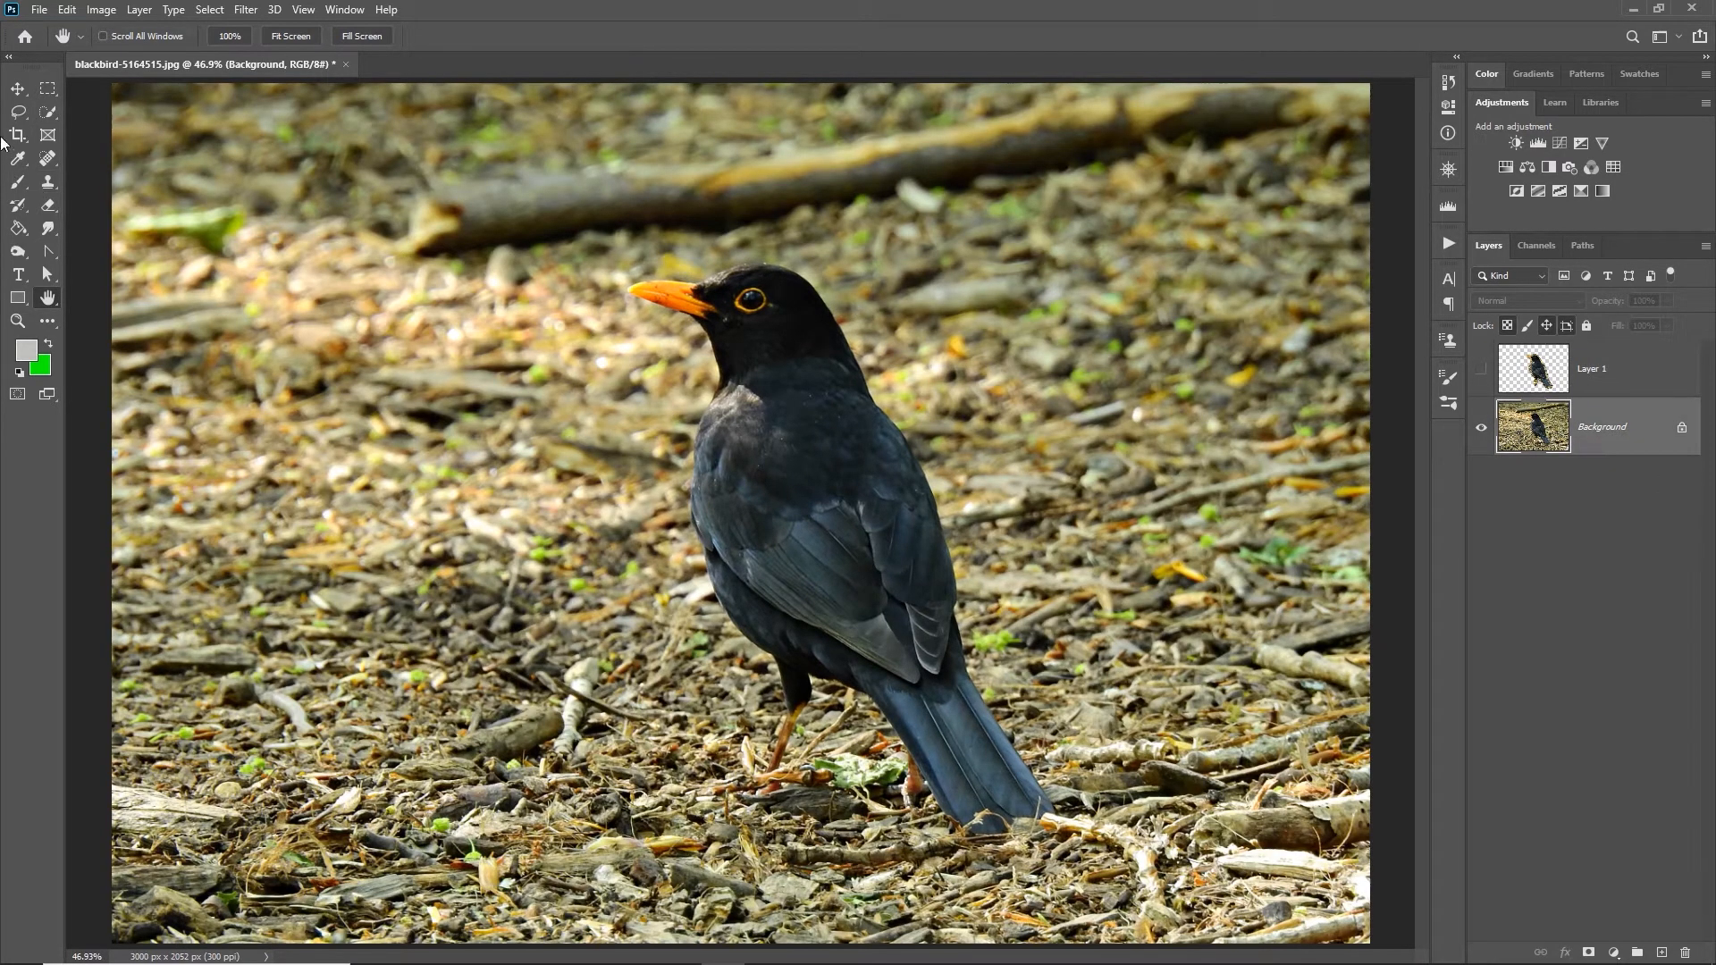
# - Set the Lasso tool's feather to 10 px
pyautogui.click(19, 113)
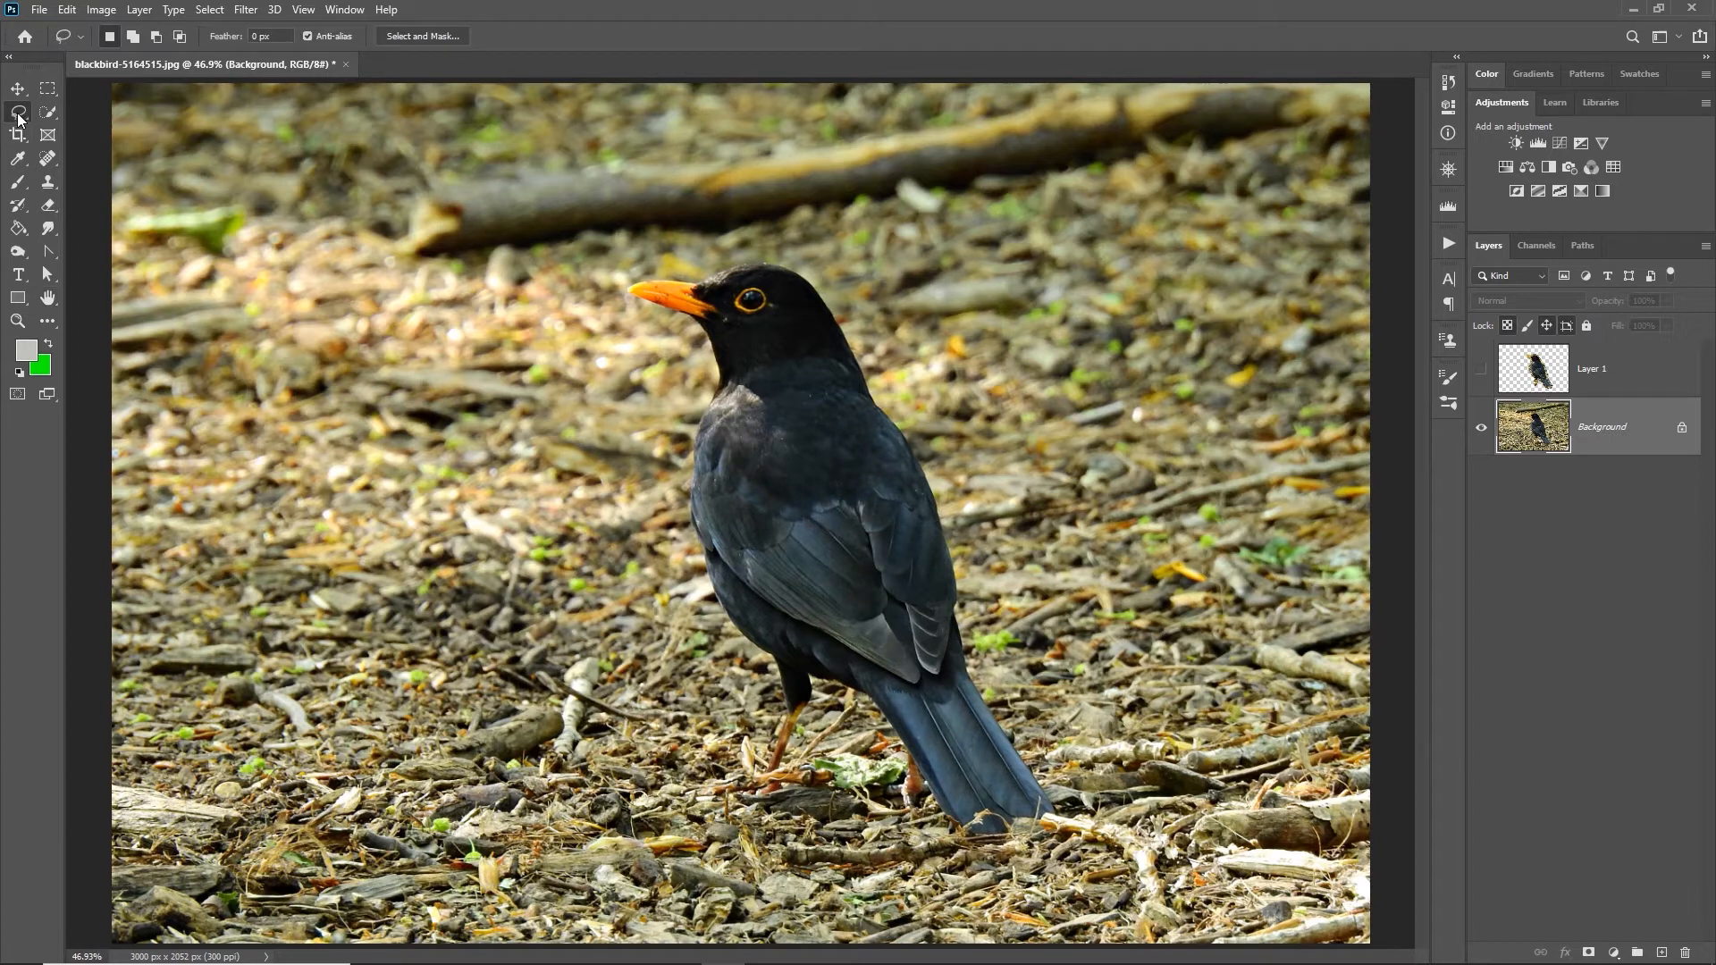
pyautogui.click(253, 37)
pyautogui.write('1')
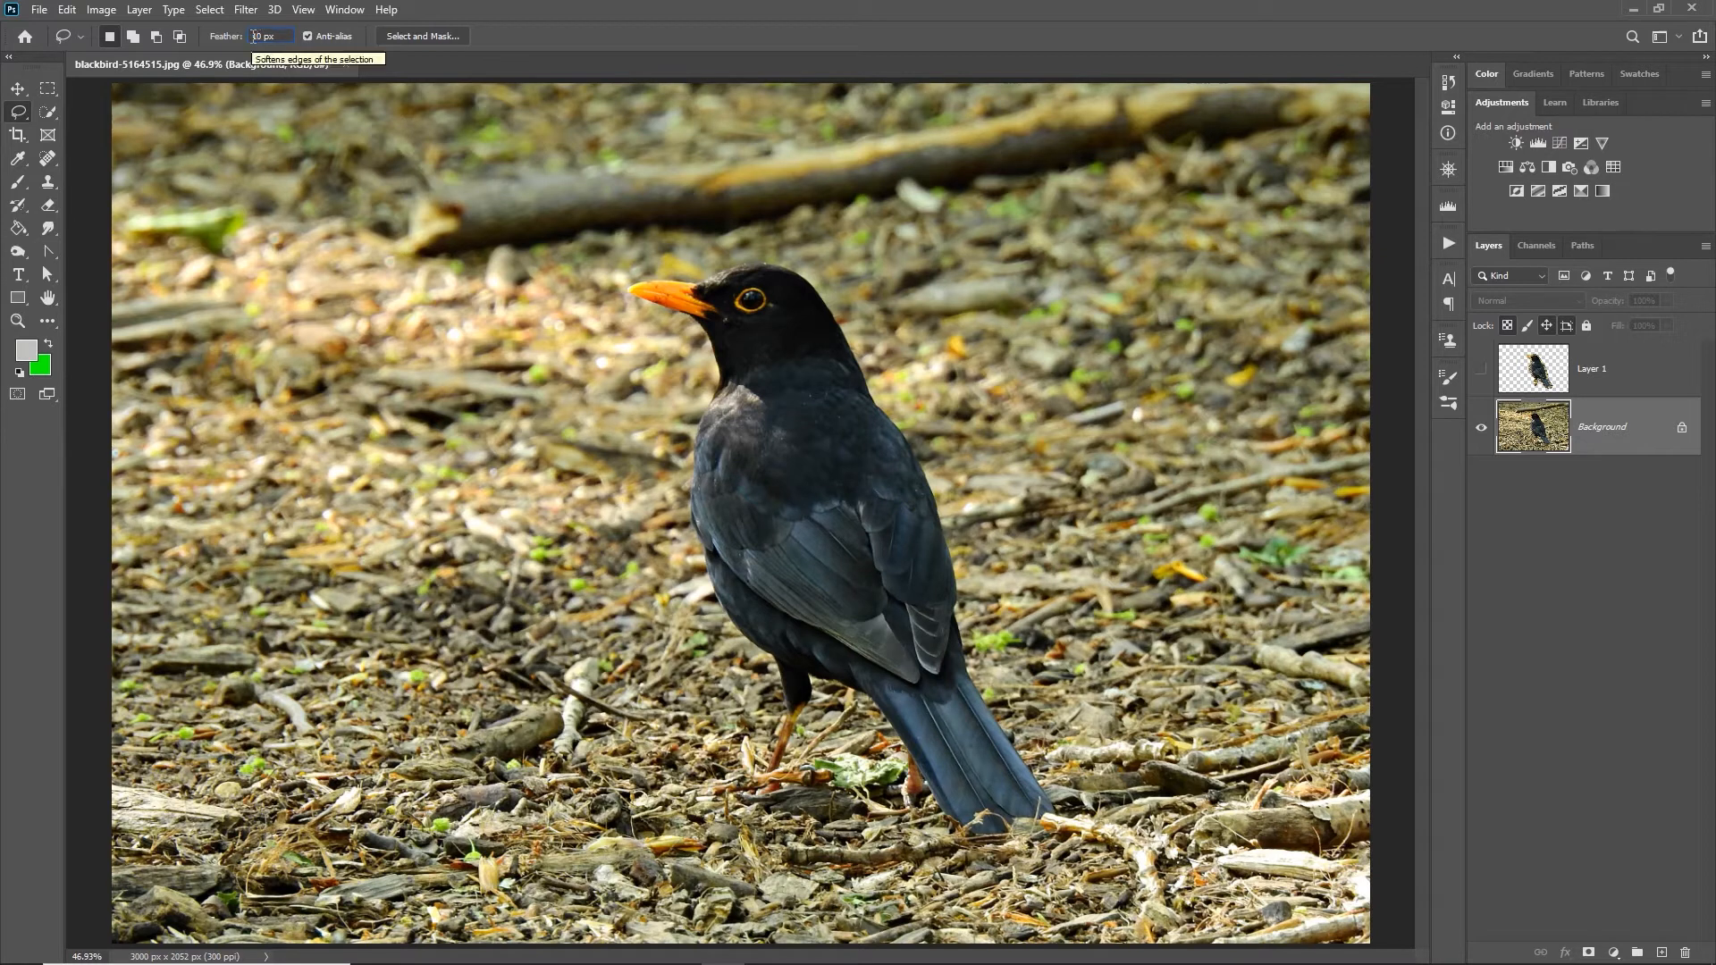
pyautogui.press('Return')
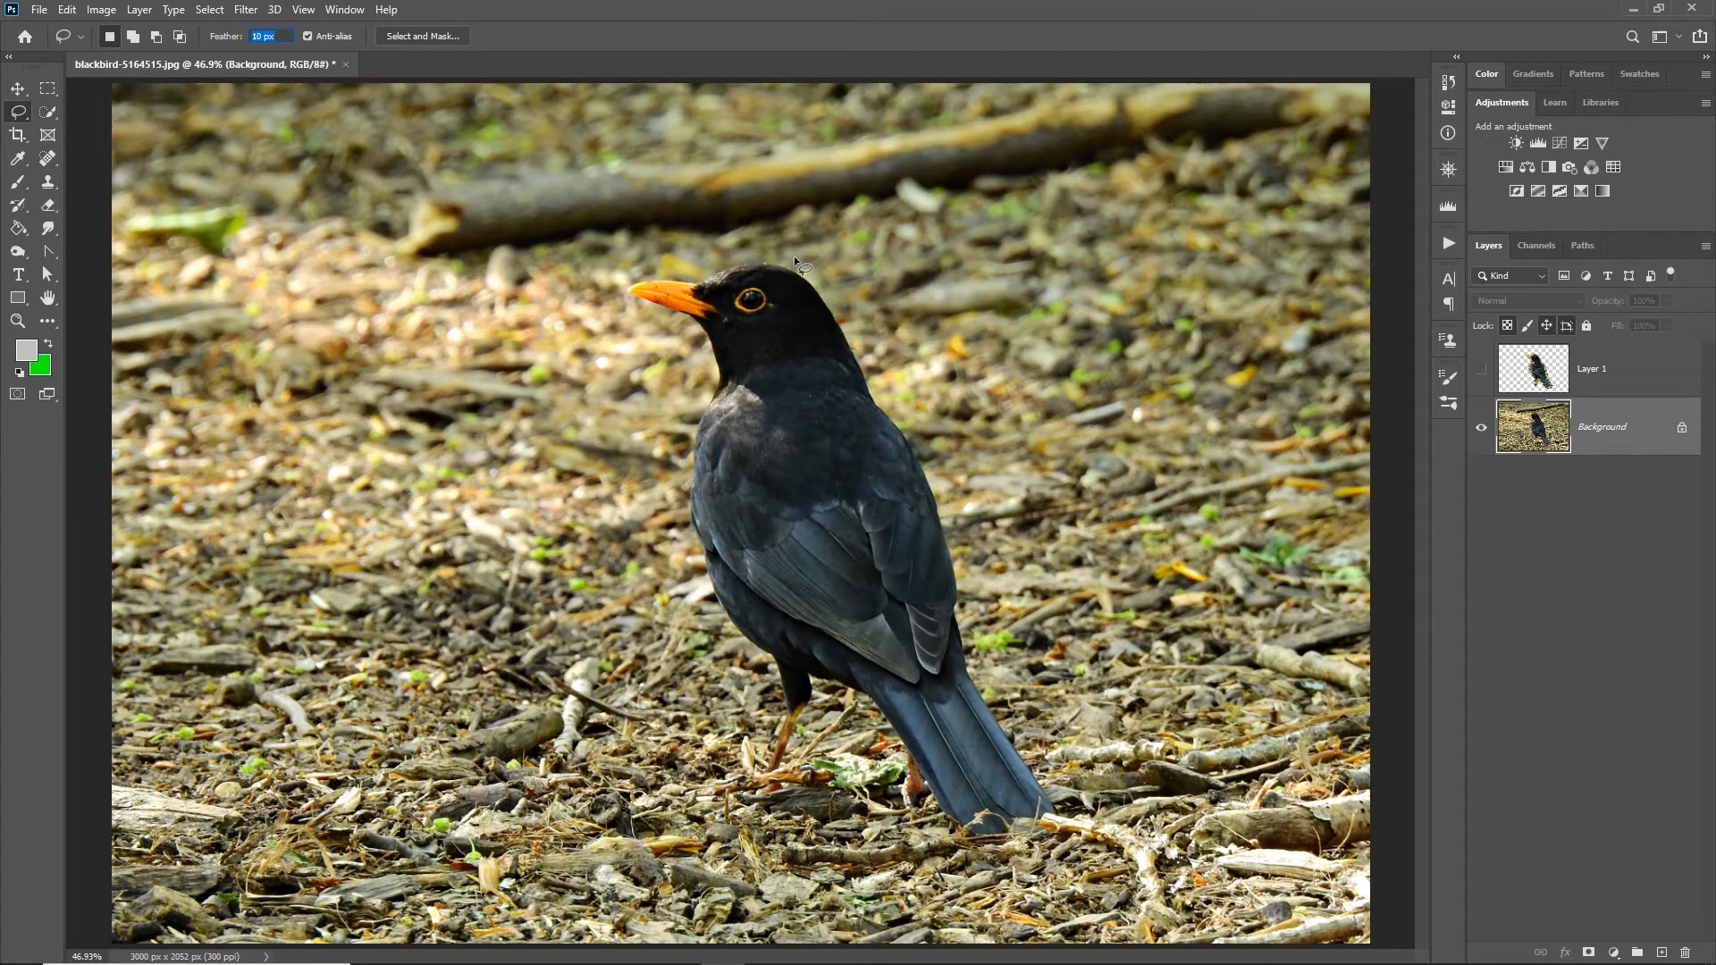
# - Lasso loosely around the whole blackbird, copy the feathered selection to a new layer and hide the Background
pyautogui.moveTo(794, 245); pyautogui.dragTo(762, 241)
pyautogui.moveTo(686, 603)
pyautogui.mouseDown()
pyautogui.moveTo(744, 681)
pyautogui.moveTo(741, 779)
pyautogui.moveTo(758, 801)
pyautogui.moveTo(787, 811)
pyautogui.moveTo(844, 761)
pyautogui.moveTo(917, 865)
pyautogui.moveTo(962, 875)
pyautogui.moveTo(1003, 877)
pyautogui.moveTo(1093, 819)
pyautogui.moveTo(1019, 645)
pyautogui.mouseUp()
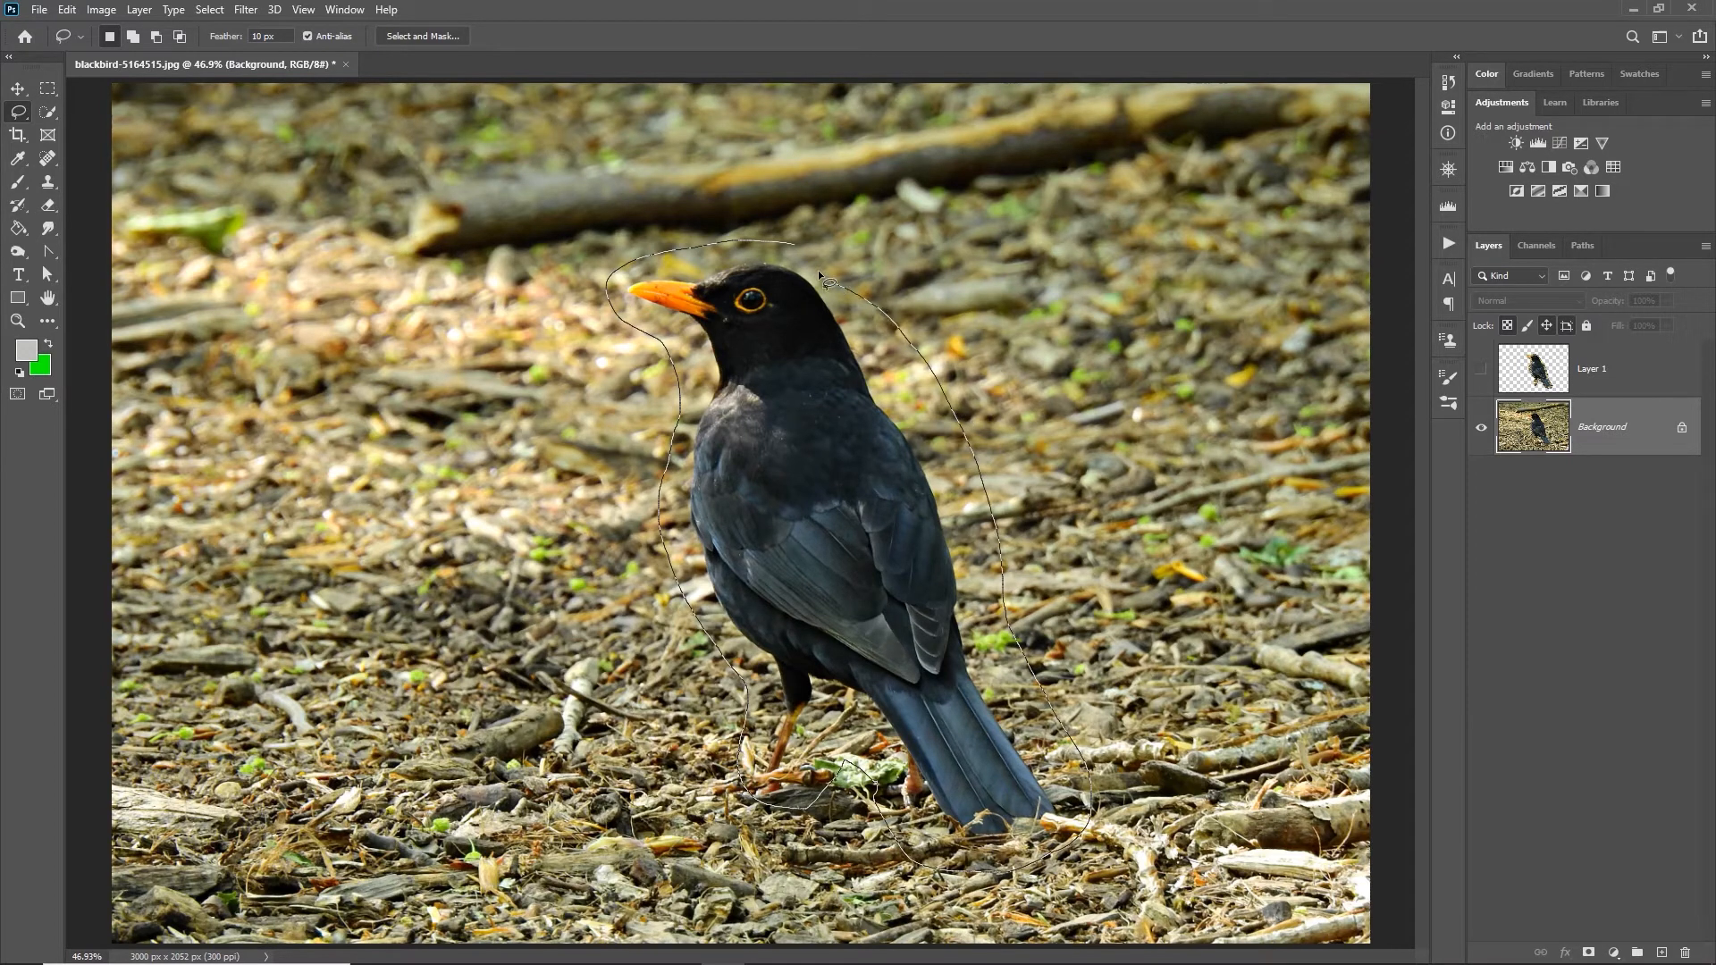
pyautogui.moveTo(822, 248); pyautogui.dragTo(824, 251)
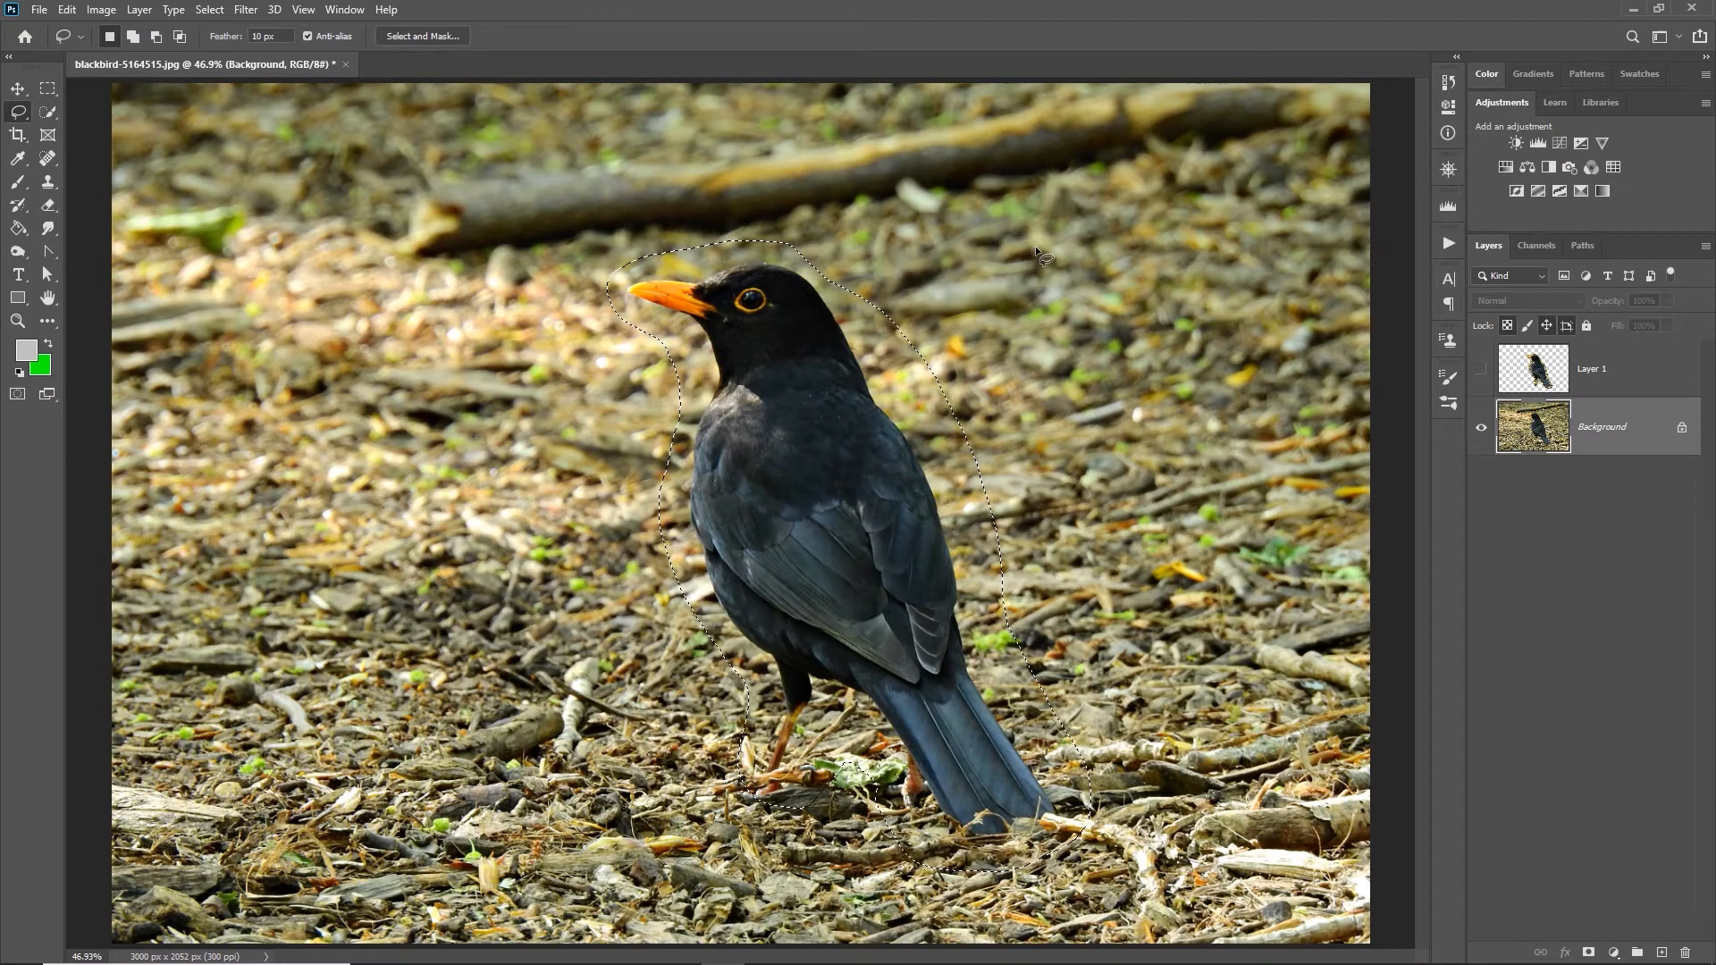
pyautogui.hotkey('ctrl', 'j')
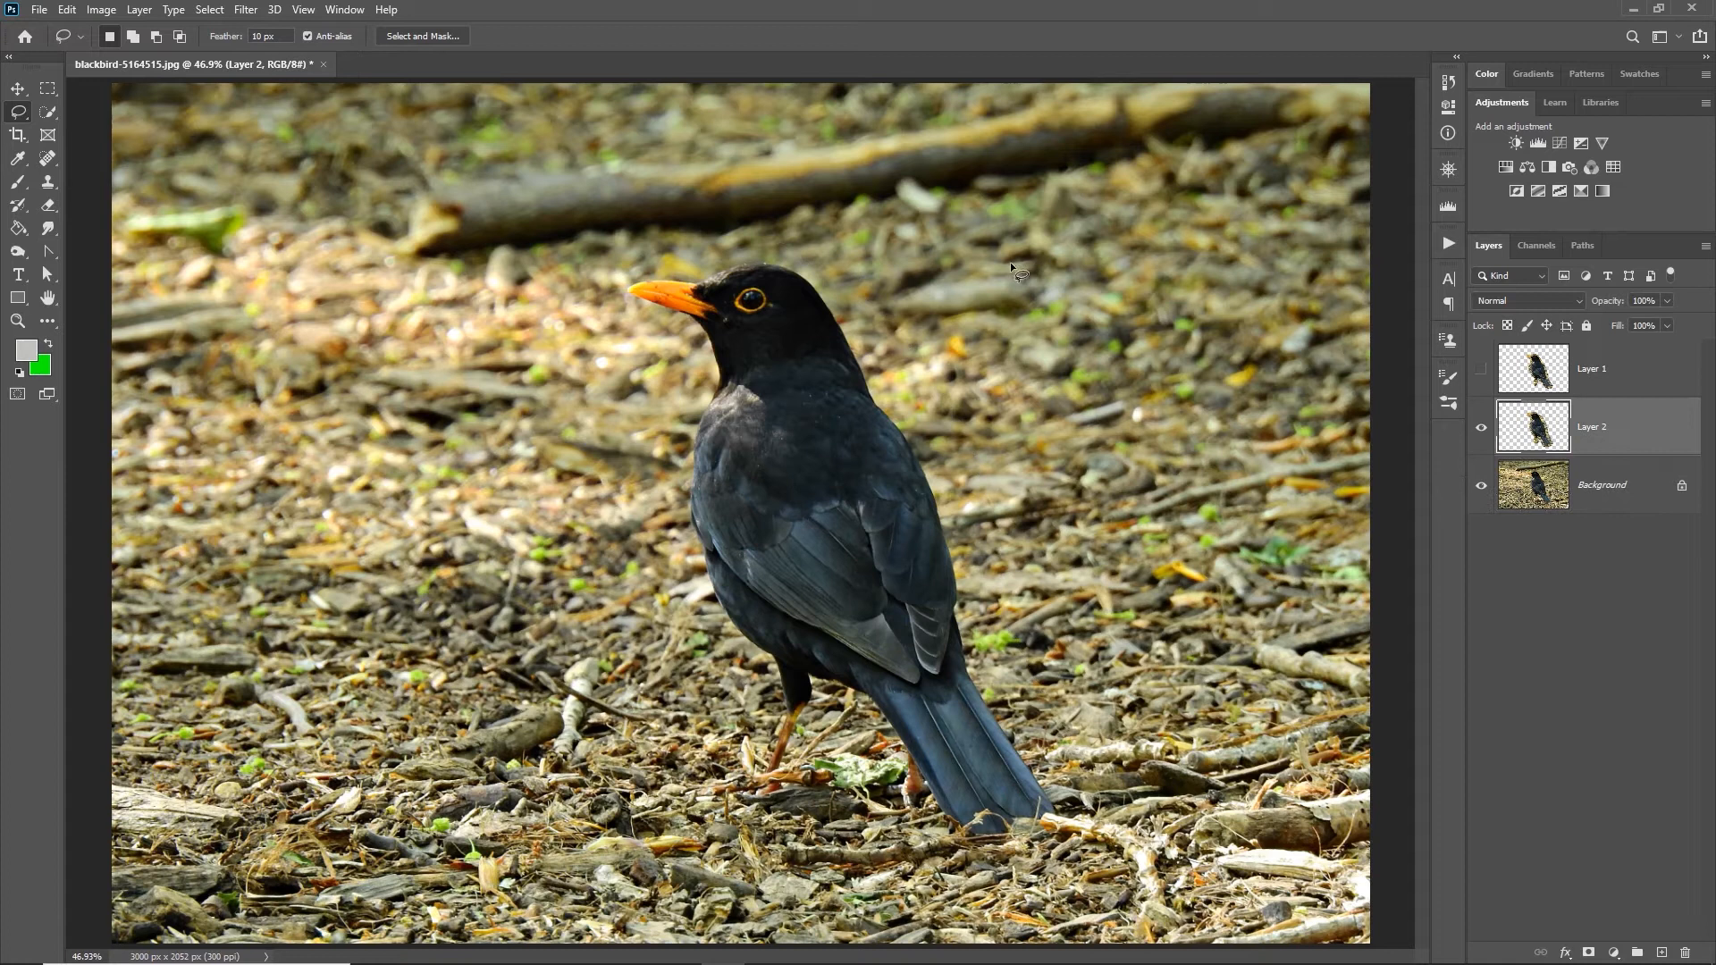
pyautogui.click(1480, 487)
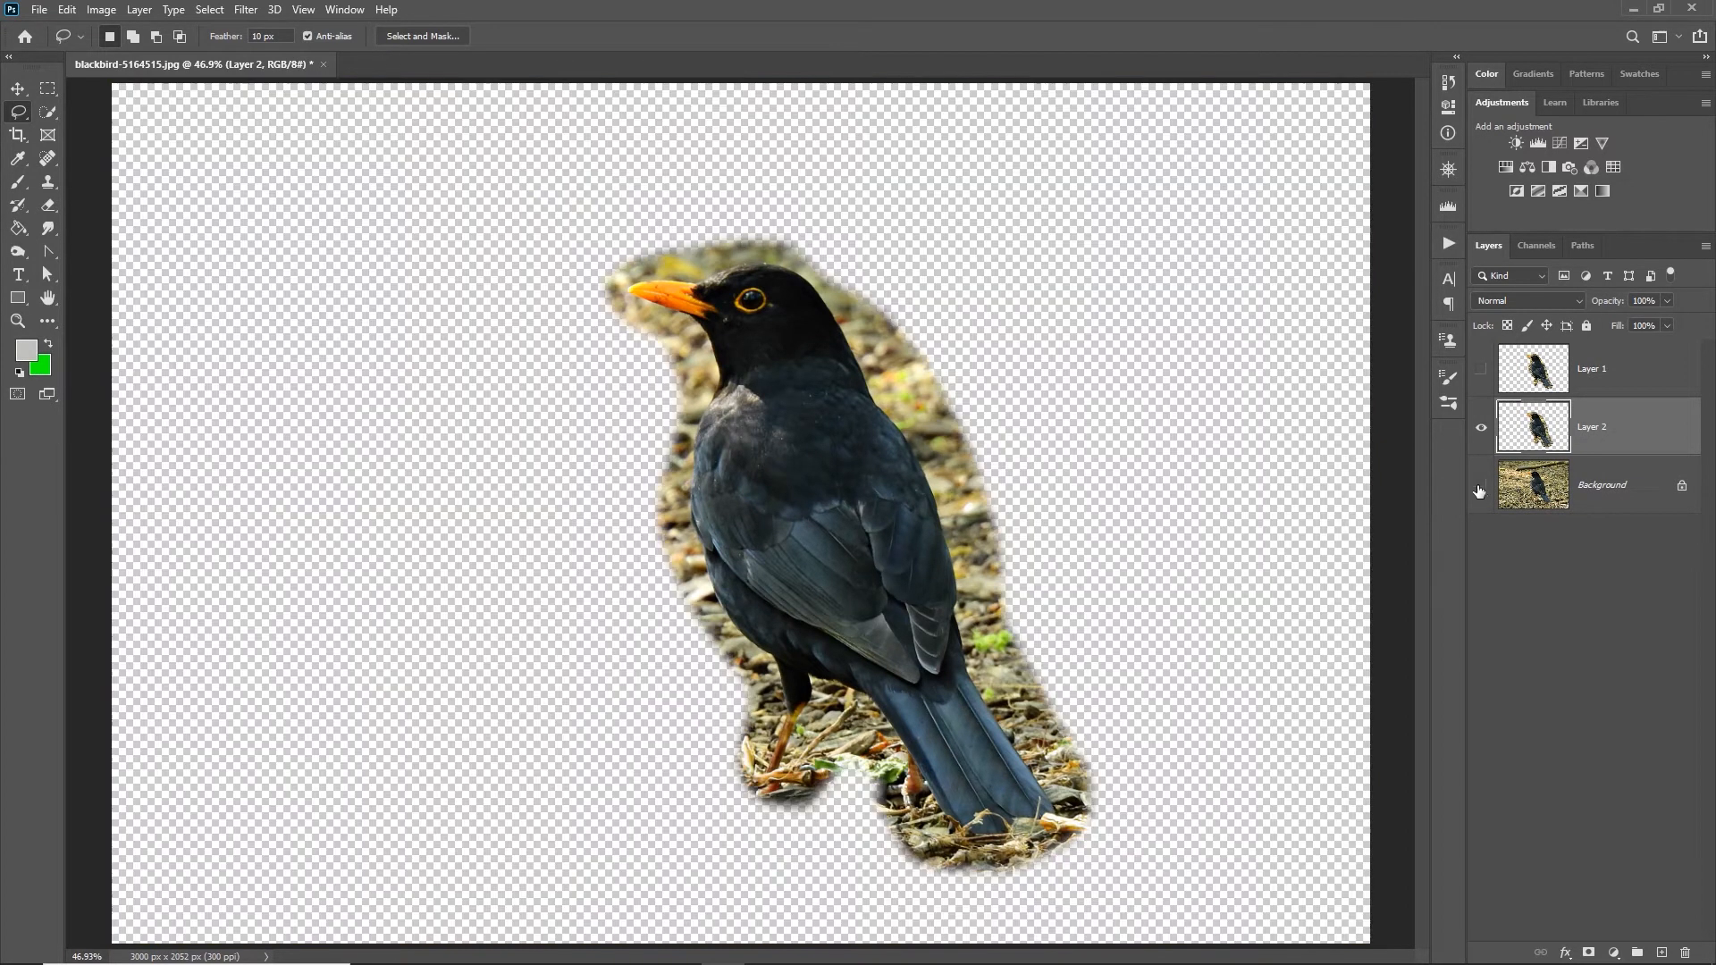
# - Compare the cutout edges of Layer 1 and Layer 2 around the blackbird's head by showing one layer at a time
pyautogui.click(1482, 370)
pyautogui.click(1483, 432)
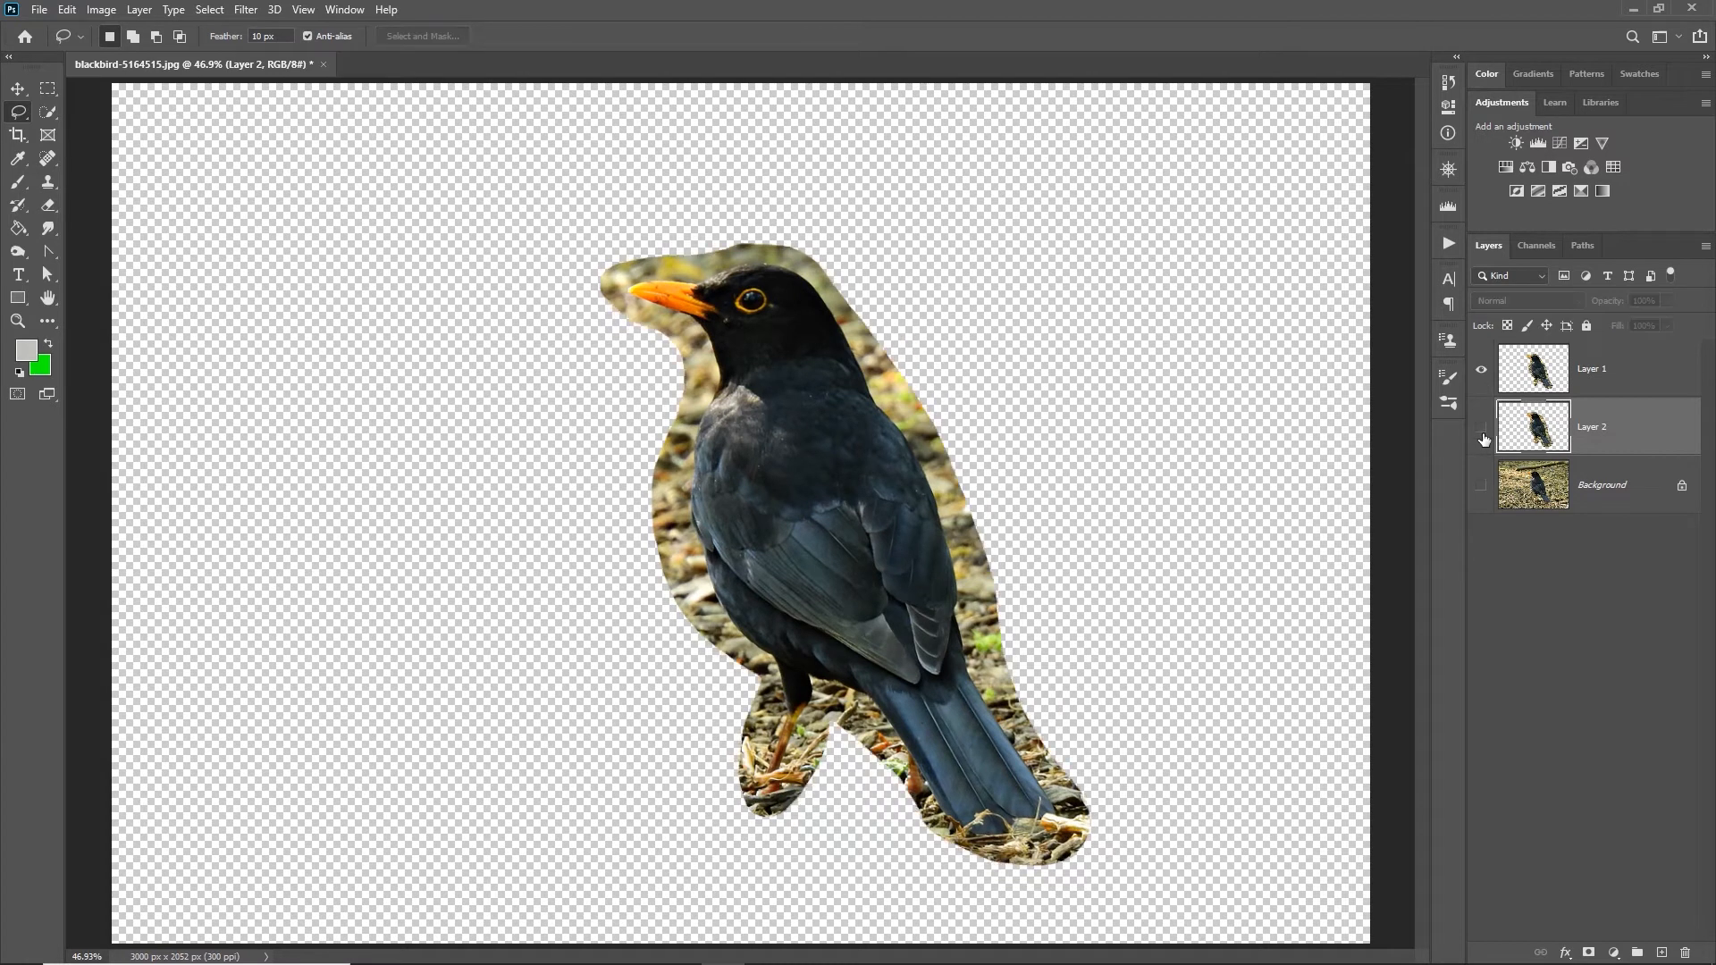
pyautogui.click(17, 321)
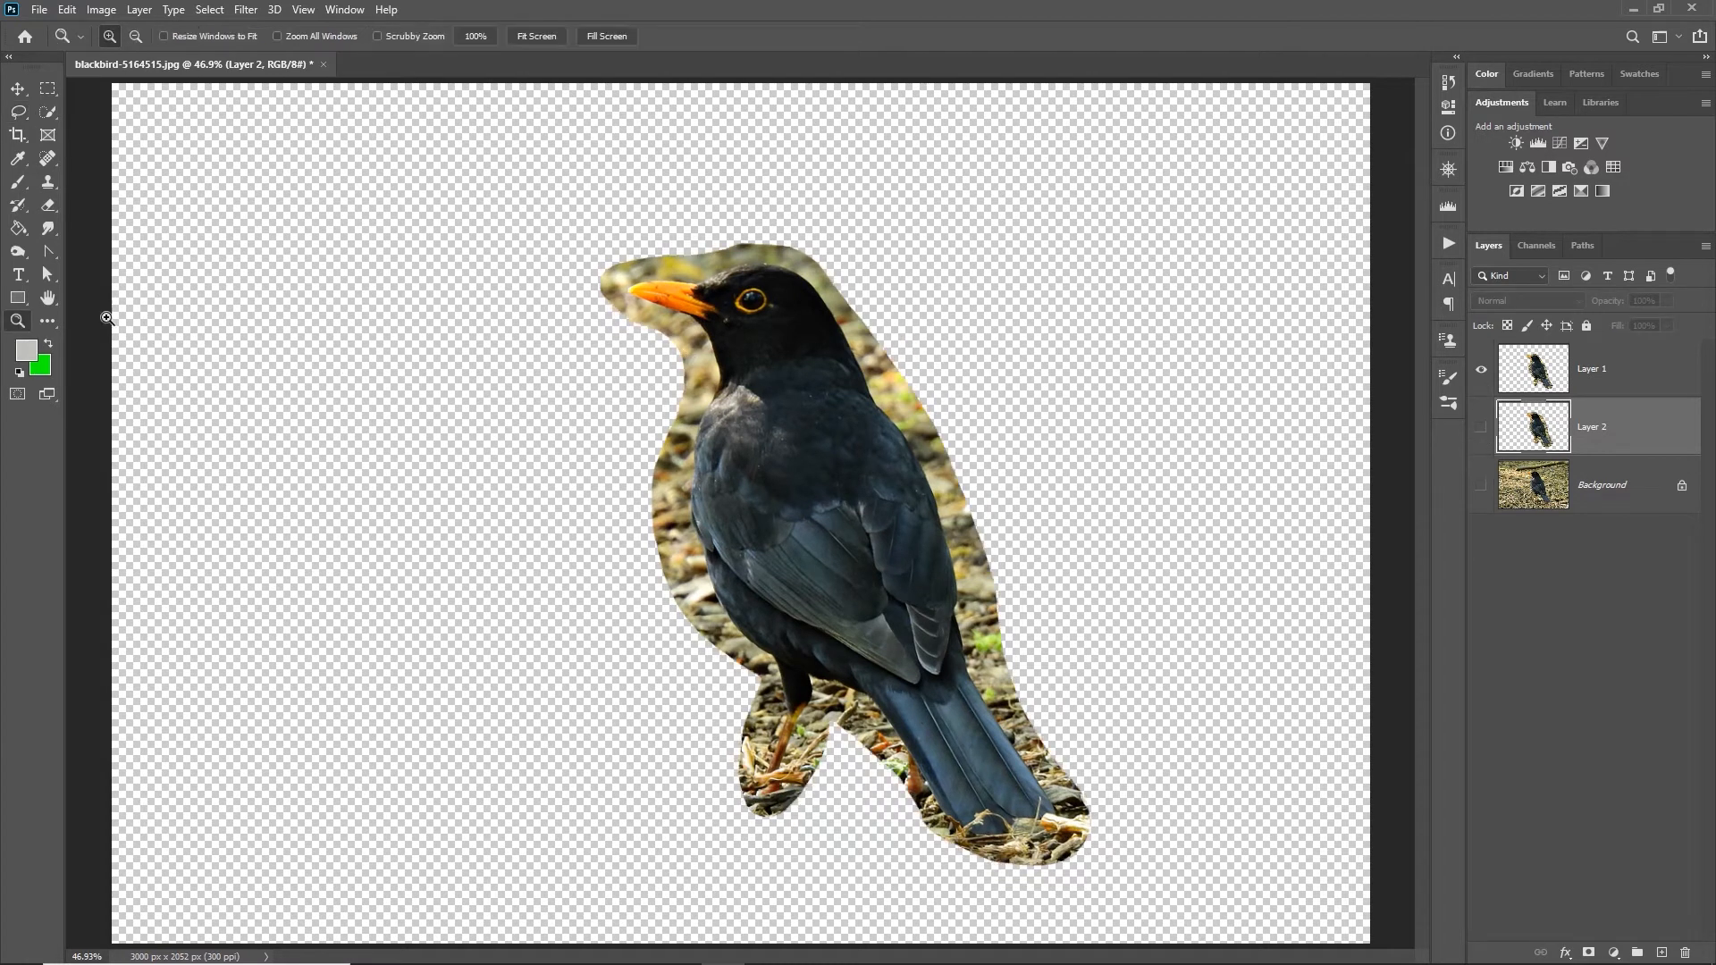
pyautogui.moveTo(548, 185); pyautogui.dragTo(1022, 430)
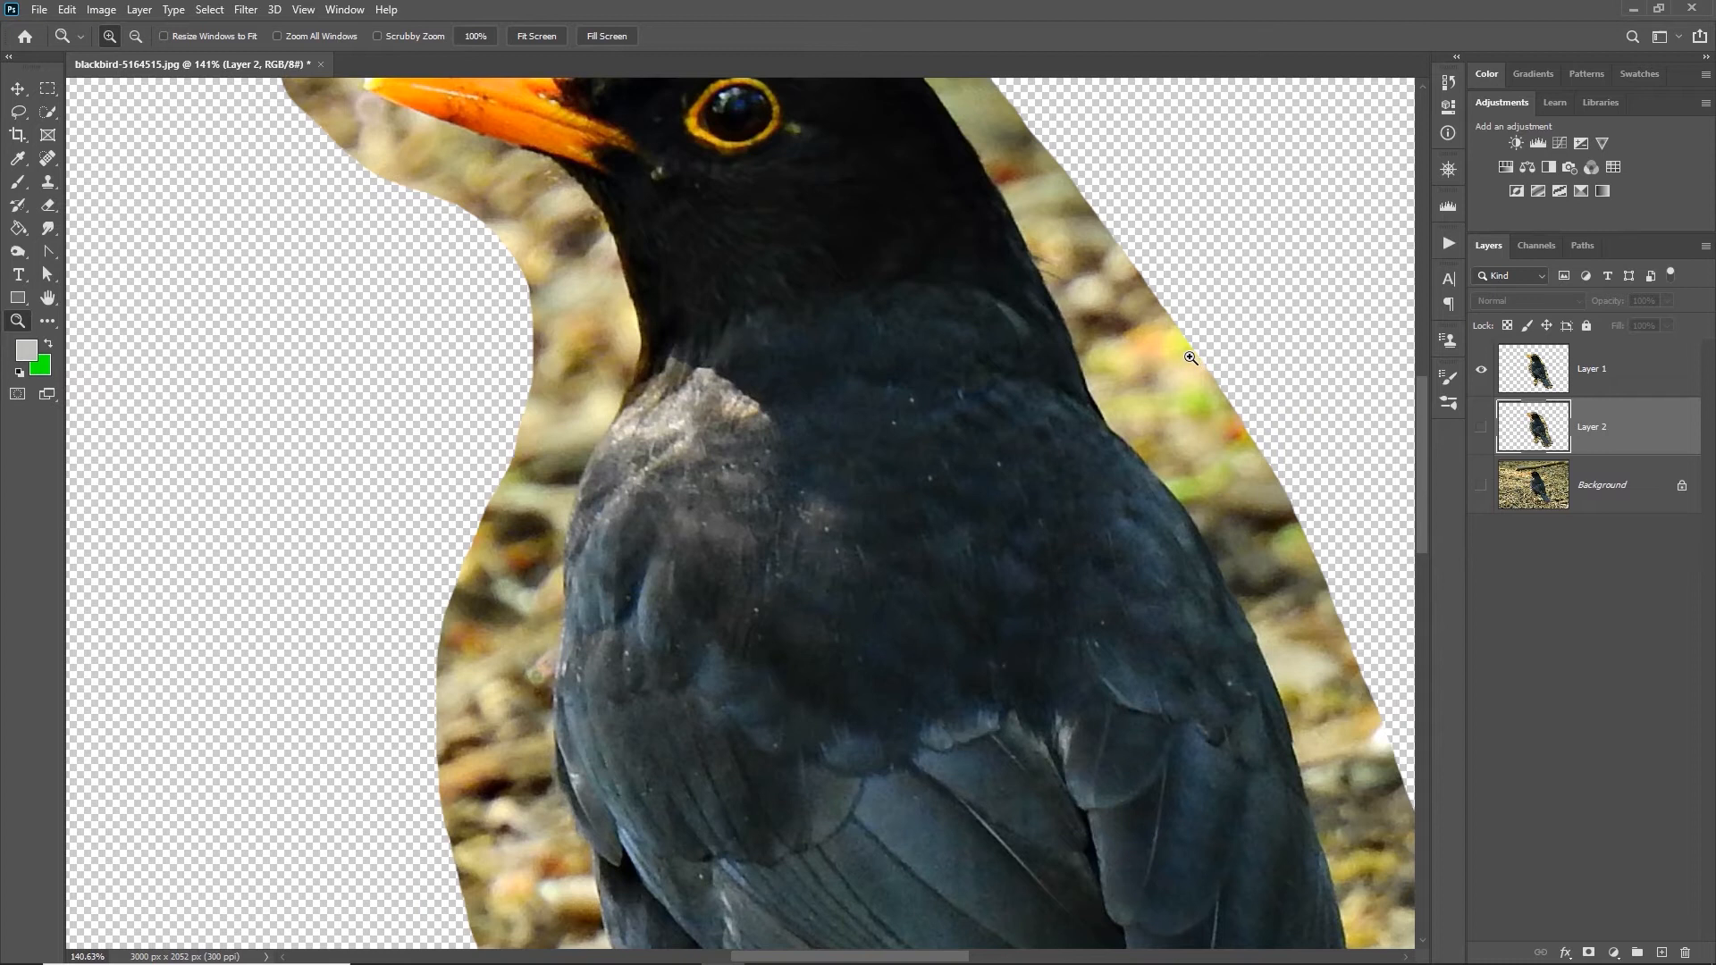
pyautogui.scroll(7, 1189, 356)
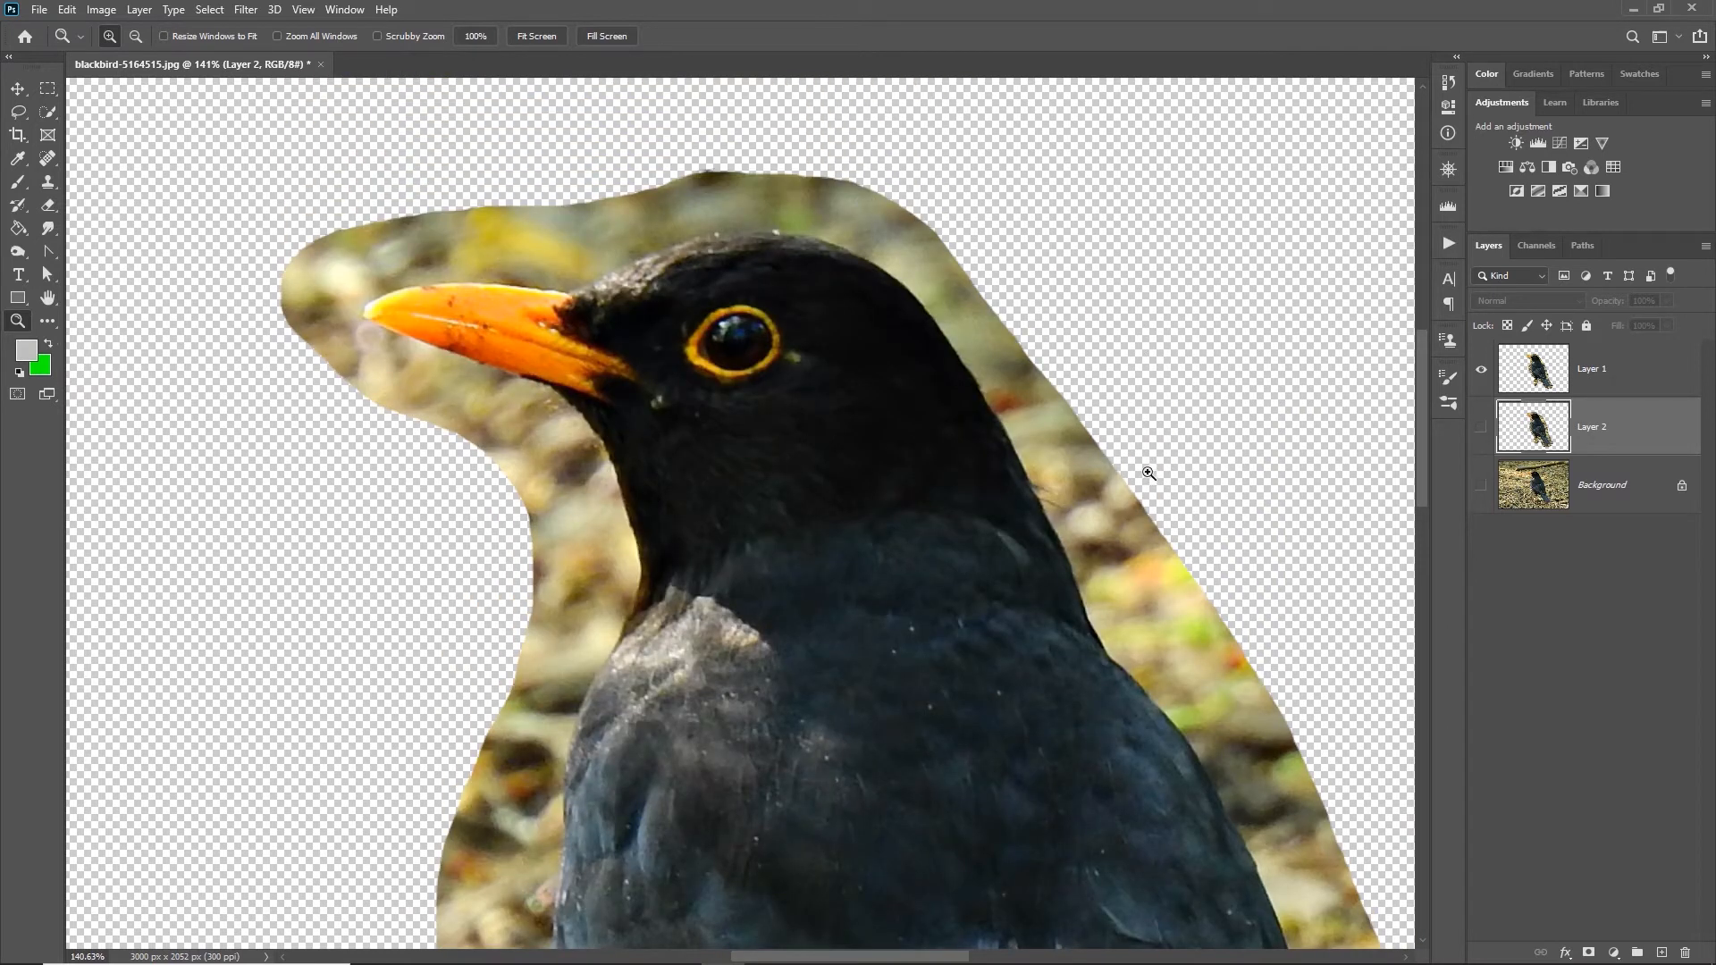
pyautogui.click(1482, 369)
pyautogui.click(1481, 427)
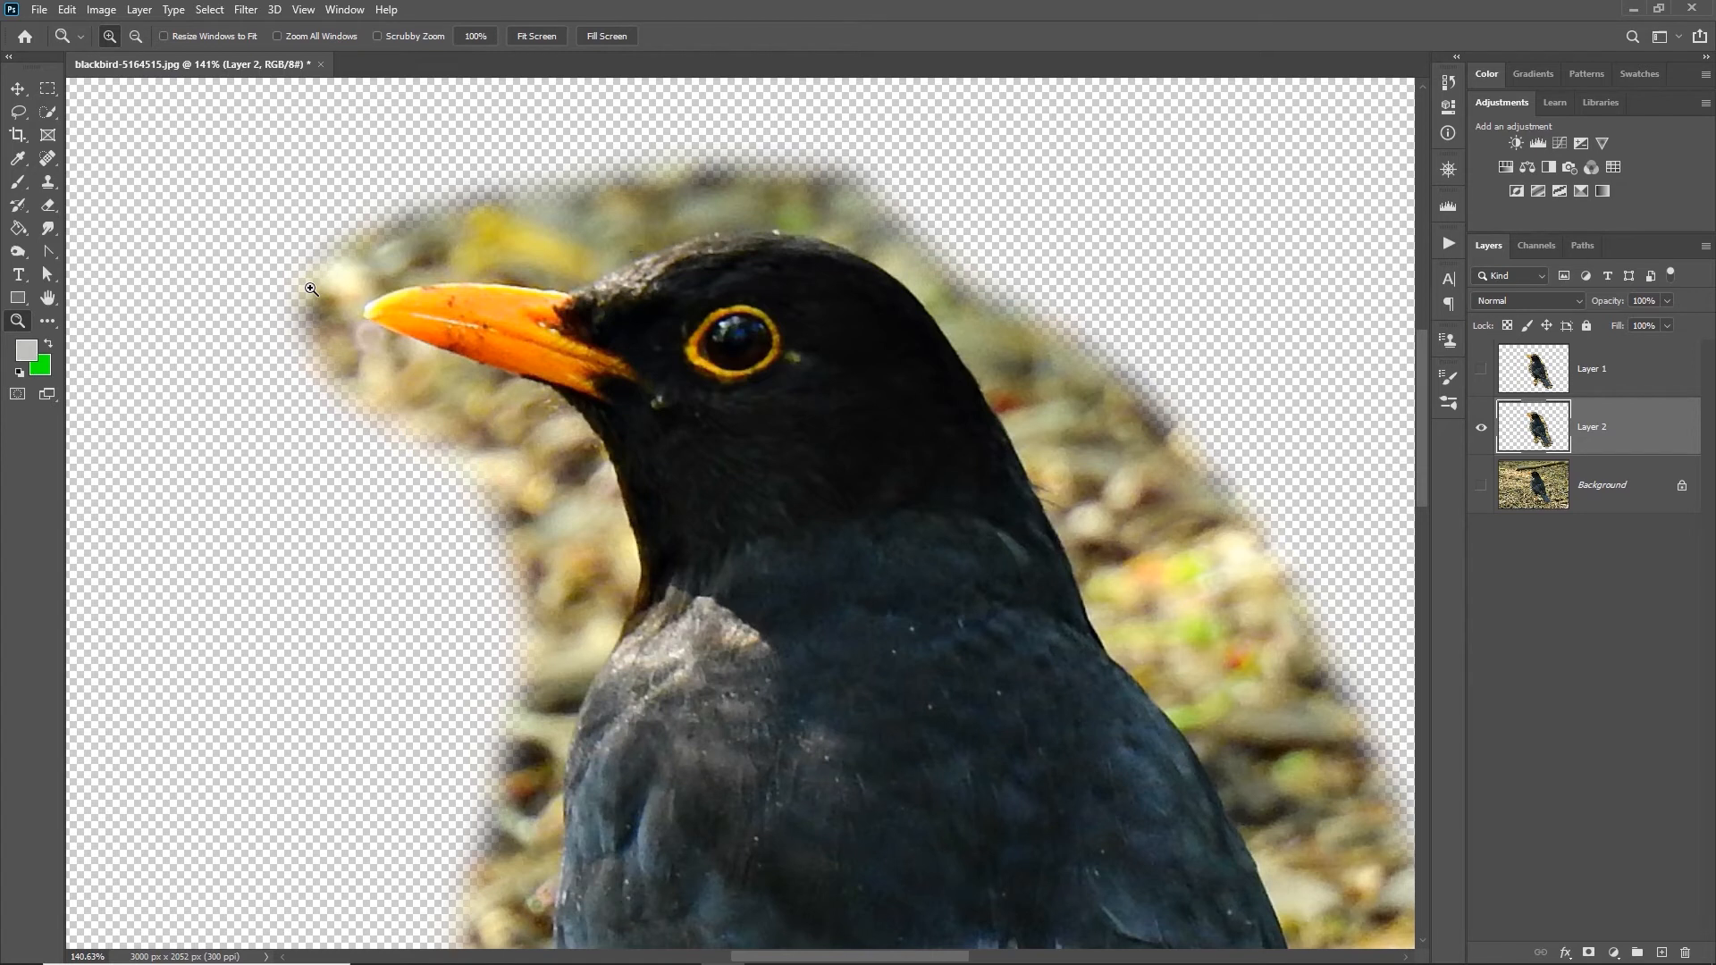
# - Activate the Lasso tool again
pyautogui.click(18, 112)
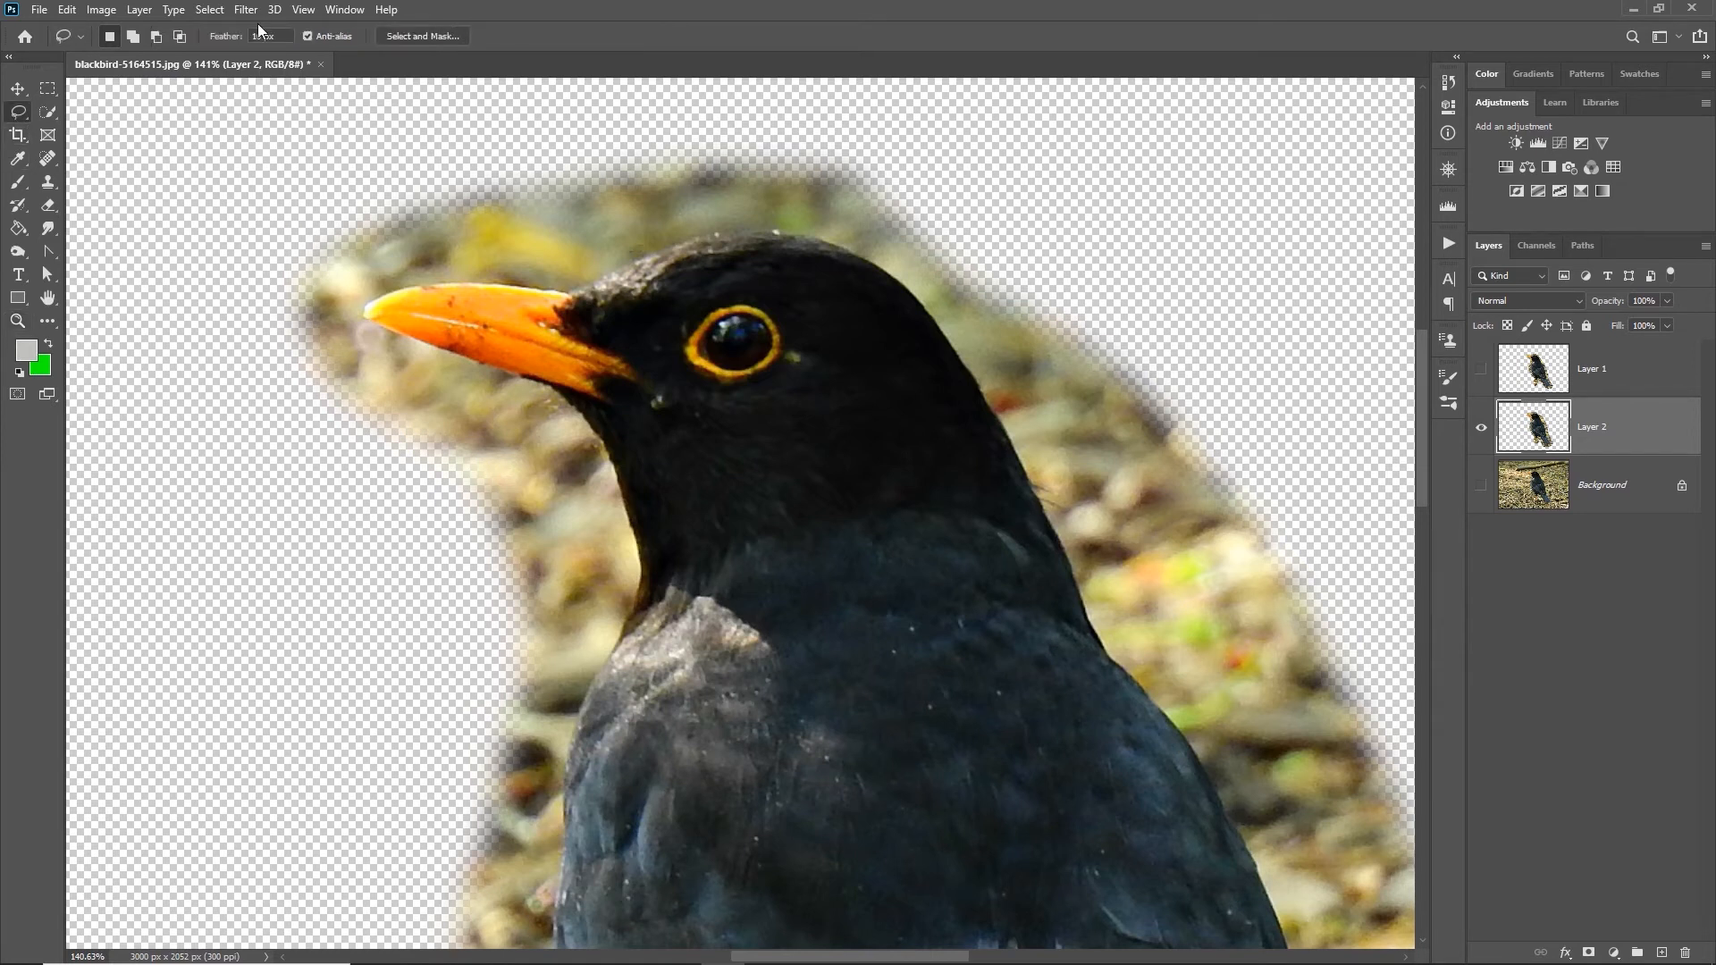